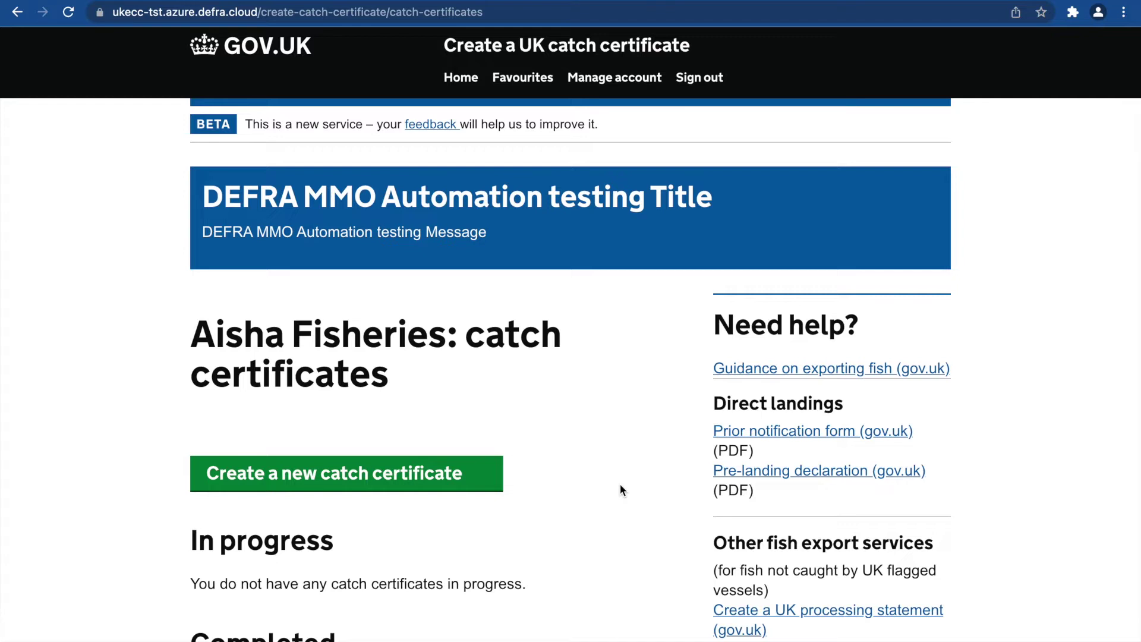
- Start a new catch certificate from the catch certificates overview page
{"action": "left_click", "coordinate": [482, 487]}
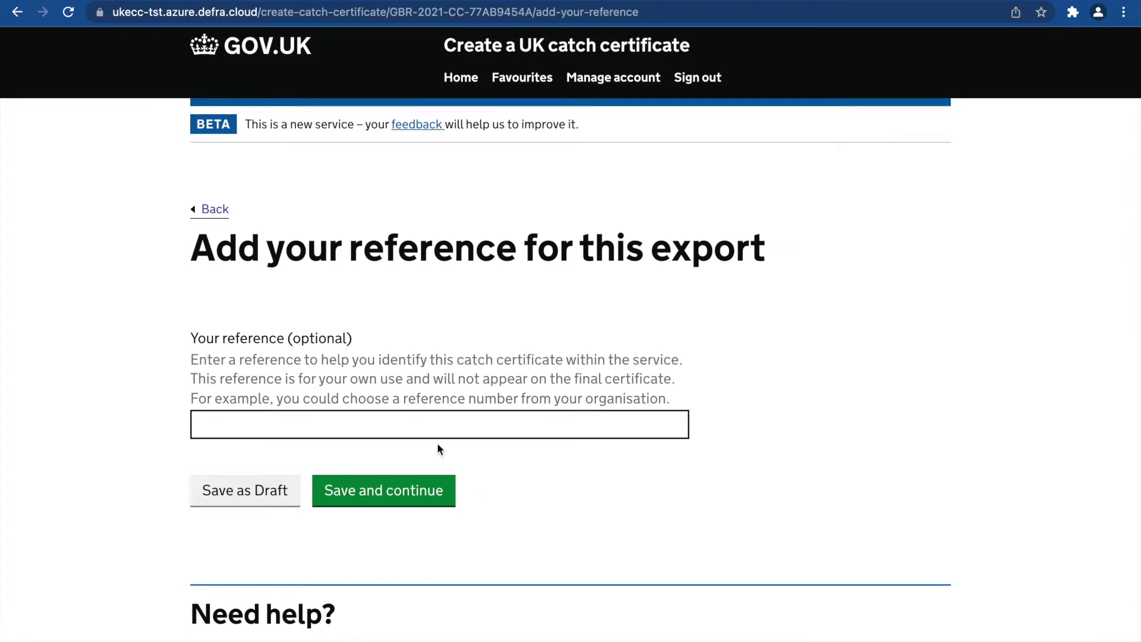
- Save the export reference 'Test' and accept the pre-filled exporter details
{"action": "left_click", "coordinate": [432, 427]}
{"action": "type", "text": "Test"}
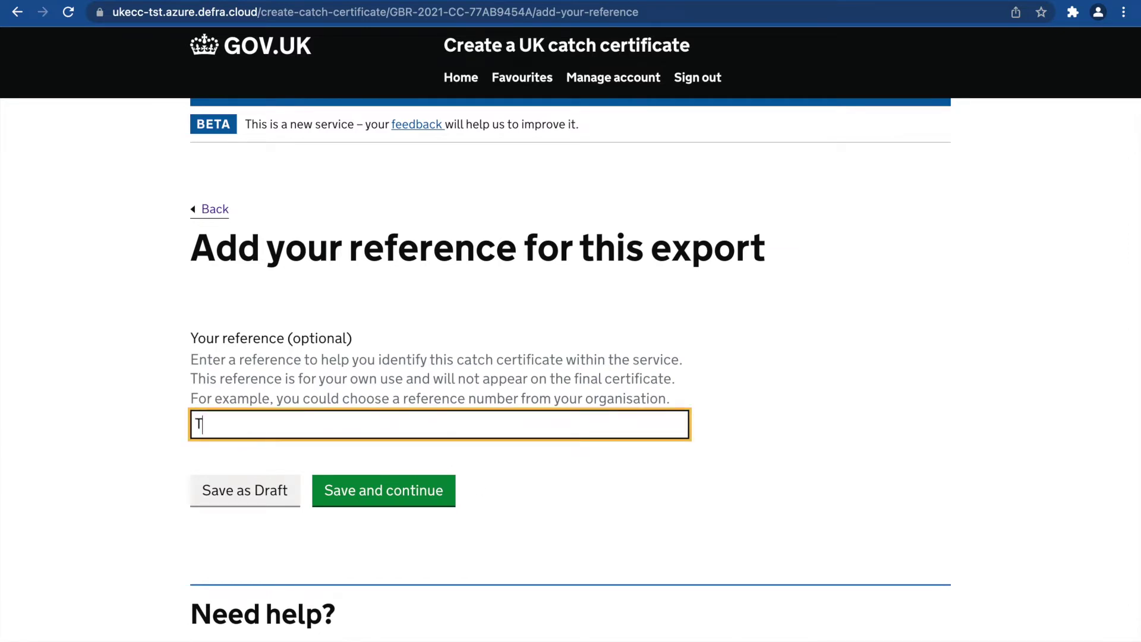
{"action": "left_click", "coordinate": [437, 491]}
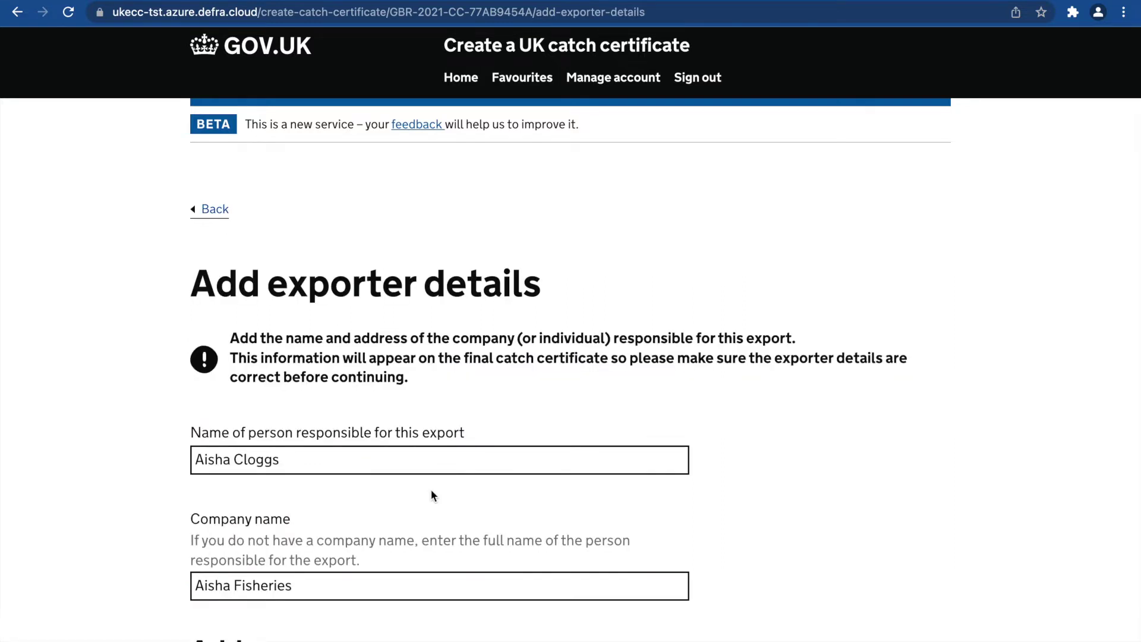
{"action": "scroll", "coordinate": [432, 495], "scroll_direction": "down", "scroll_amount": 5}
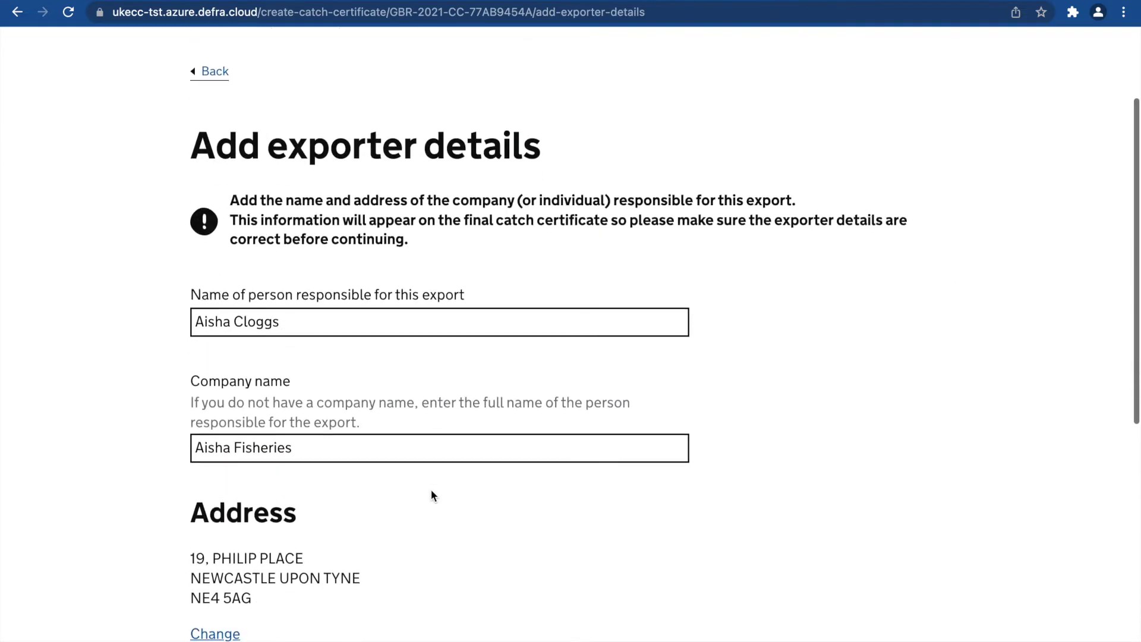
{"action": "left_click", "coordinate": [405, 584]}
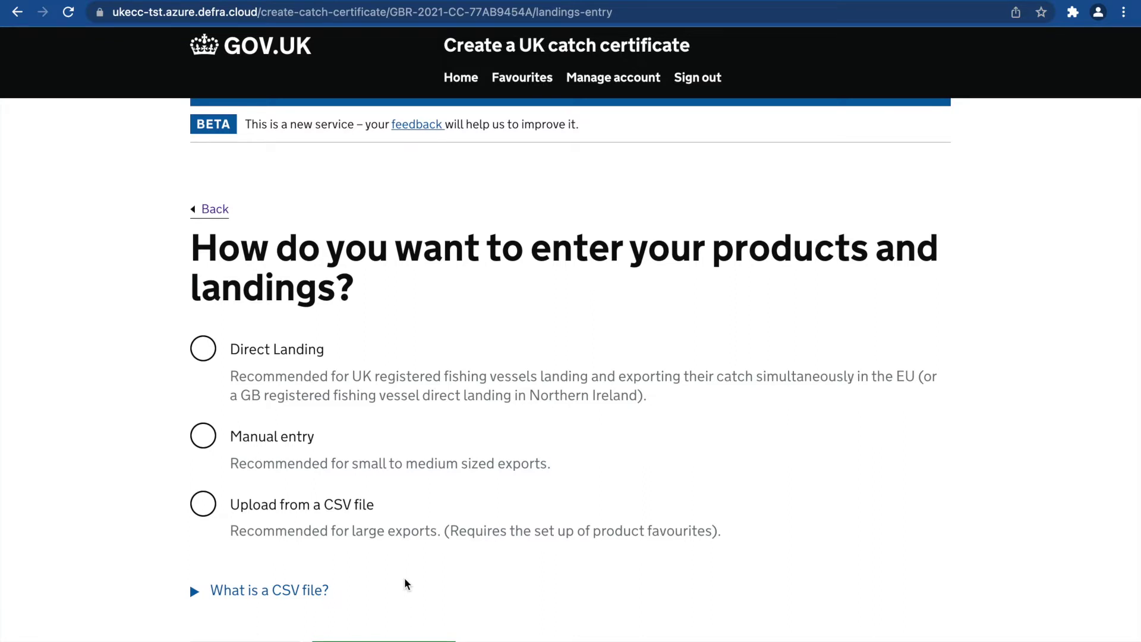
- Choose 'Upload from a CSV file' as the entry method, read the CSV explanation, and continue
{"action": "left_click", "coordinate": [206, 512]}
{"action": "left_click", "coordinate": [237, 591]}
{"action": "scroll", "coordinate": [397, 572], "scroll_direction": "down", "scroll_amount": 2}
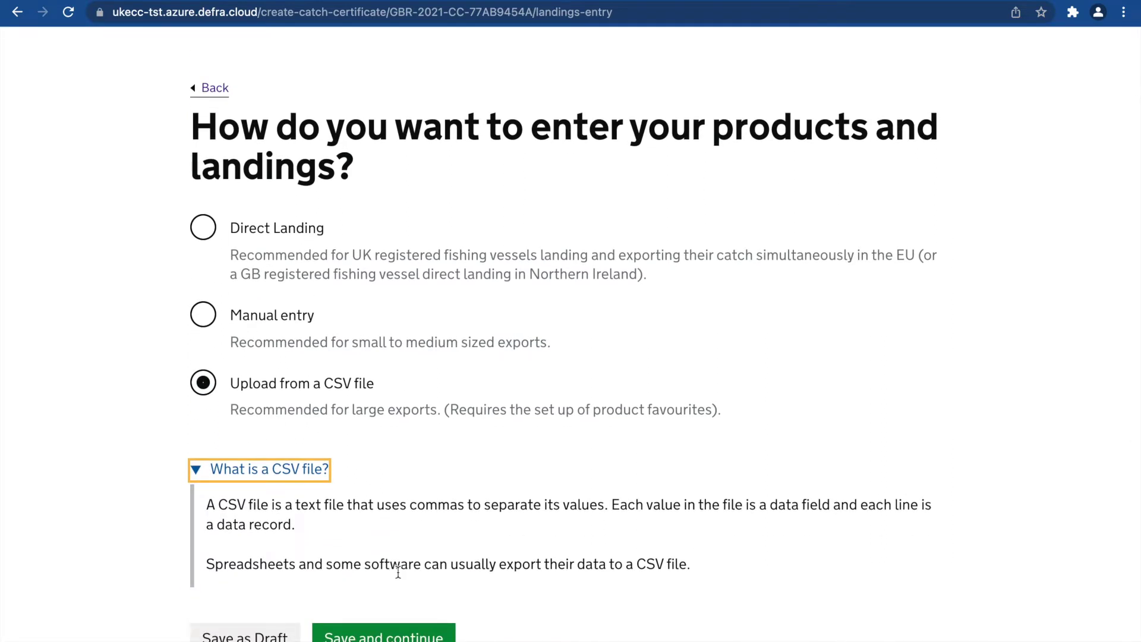
{"action": "left_click", "coordinate": [398, 635]}
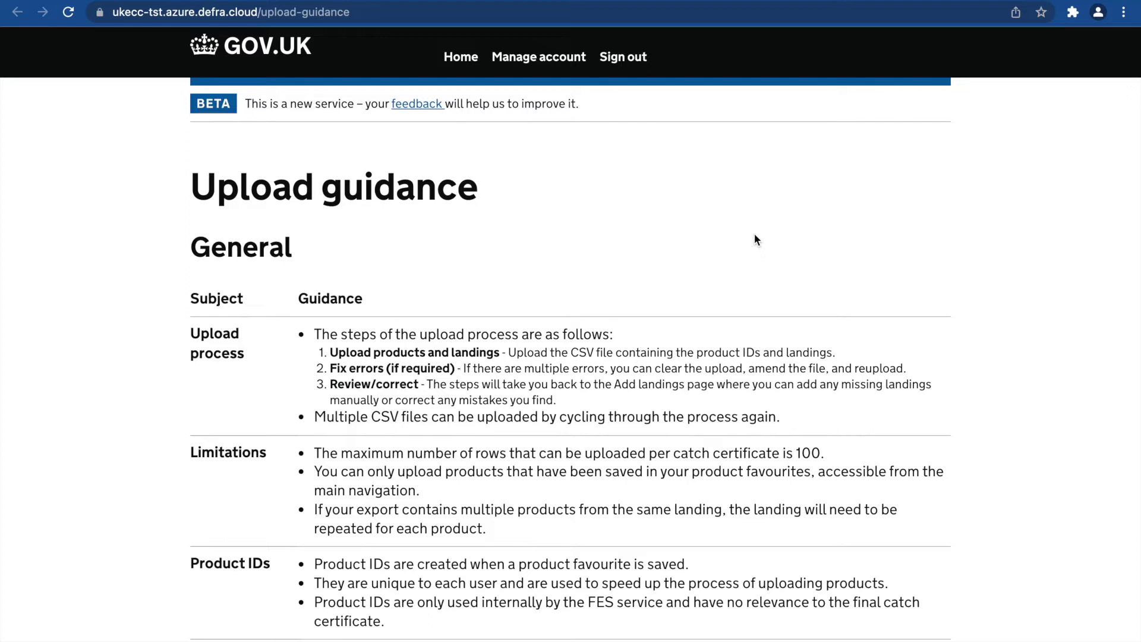
- Read the guidance's CSV row structure and data requirements table, then return to the upload page
{"action": "scroll", "coordinate": [756, 240], "scroll_direction": "down", "scroll_amount": 2}
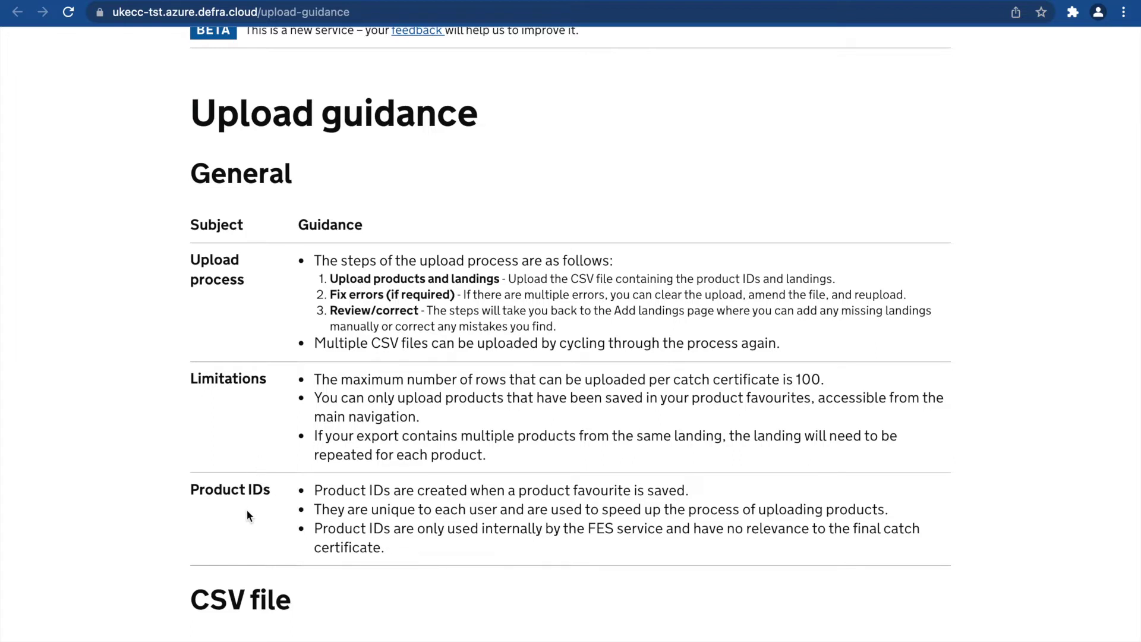
{"action": "scroll", "coordinate": [247, 509], "scroll_direction": "down", "scroll_amount": 5}
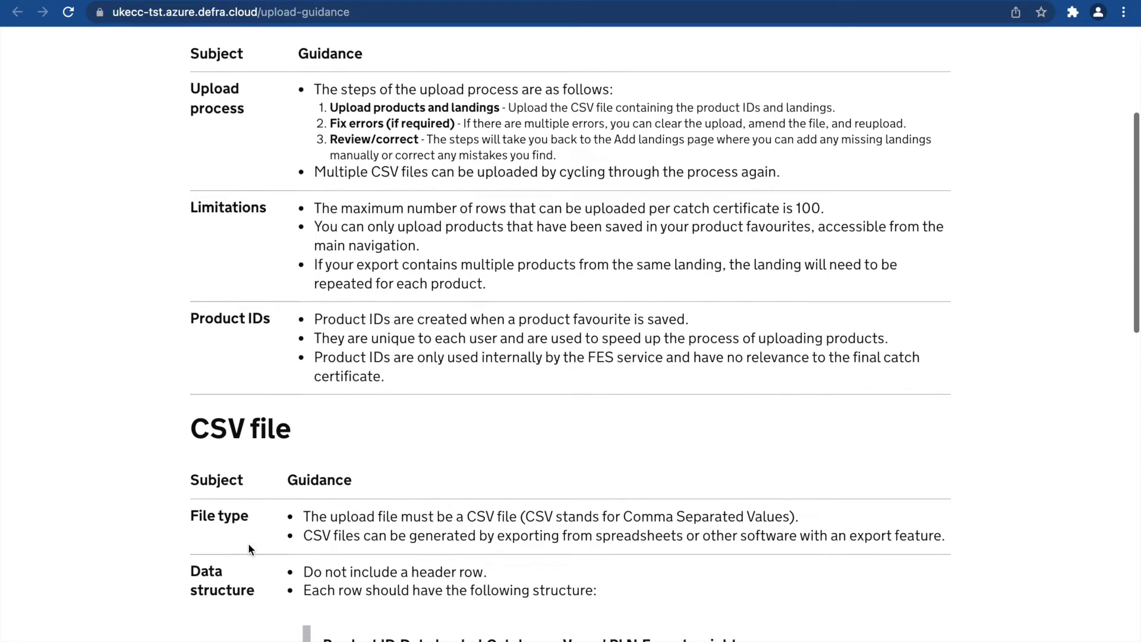
{"action": "scroll", "coordinate": [249, 547], "scroll_direction": "down", "scroll_amount": 5}
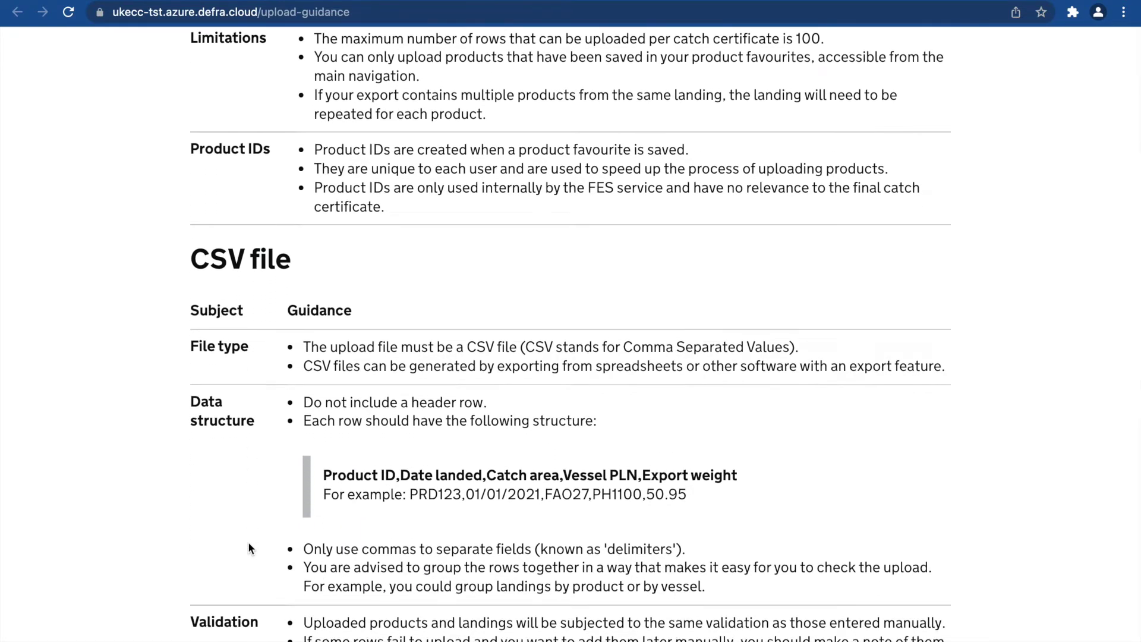
{"action": "scroll", "coordinate": [249, 547], "scroll_direction": "down", "scroll_amount": 3}
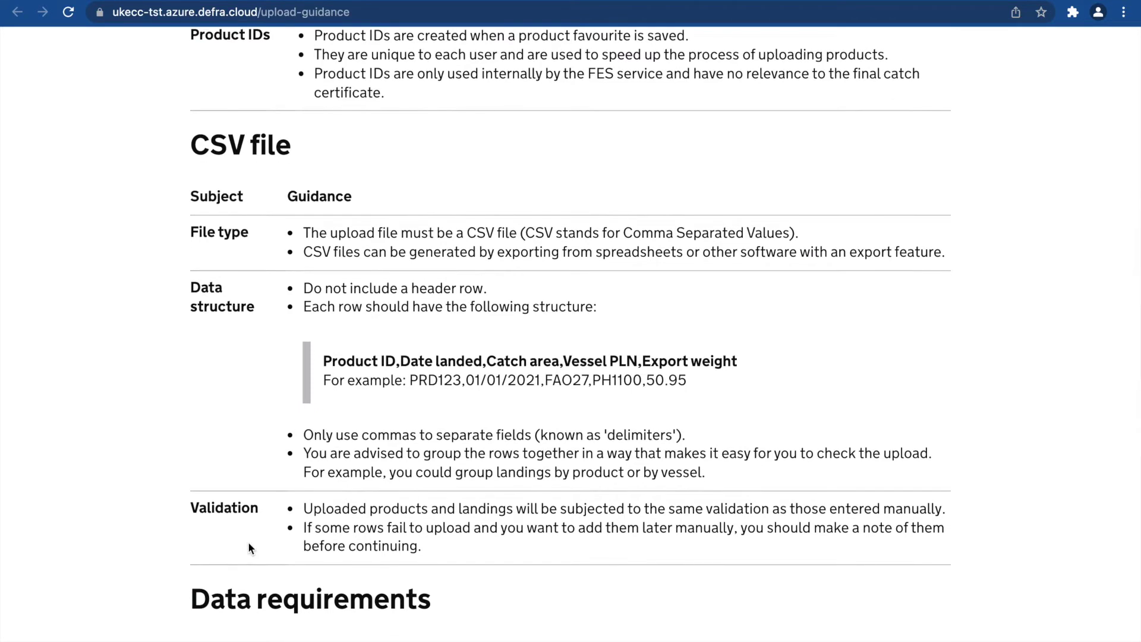
{"action": "scroll", "coordinate": [250, 546], "scroll_direction": "down", "scroll_amount": 4}
{"action": "scroll", "coordinate": [248, 542], "scroll_direction": "down", "scroll_amount": 6}
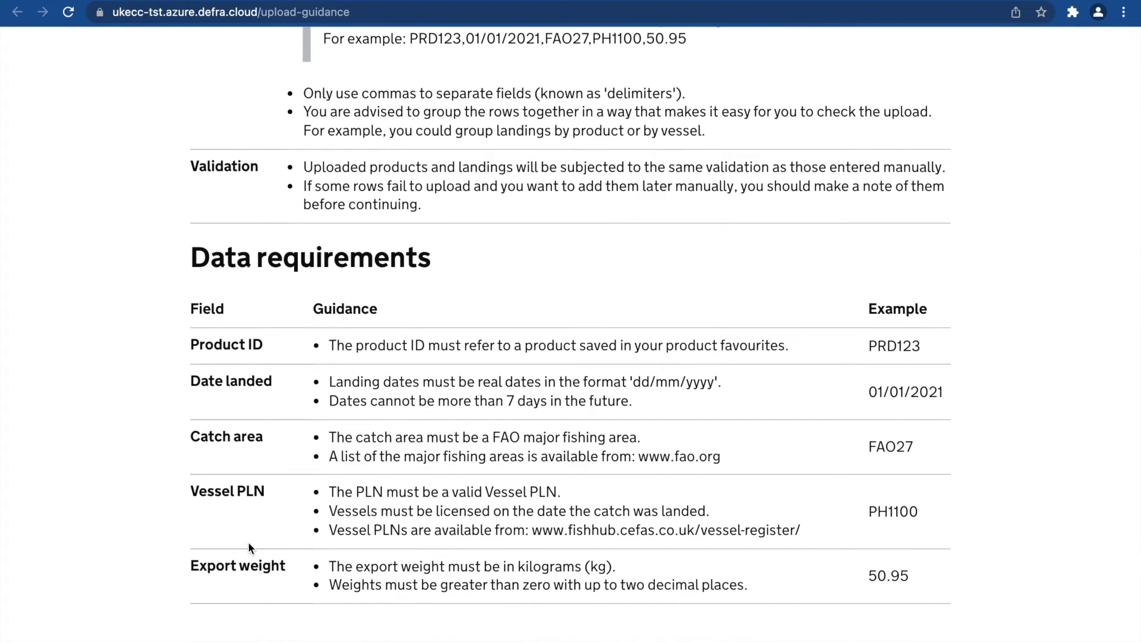
{"action": "scroll", "coordinate": [249, 544], "scroll_direction": "up", "scroll_amount": 1}
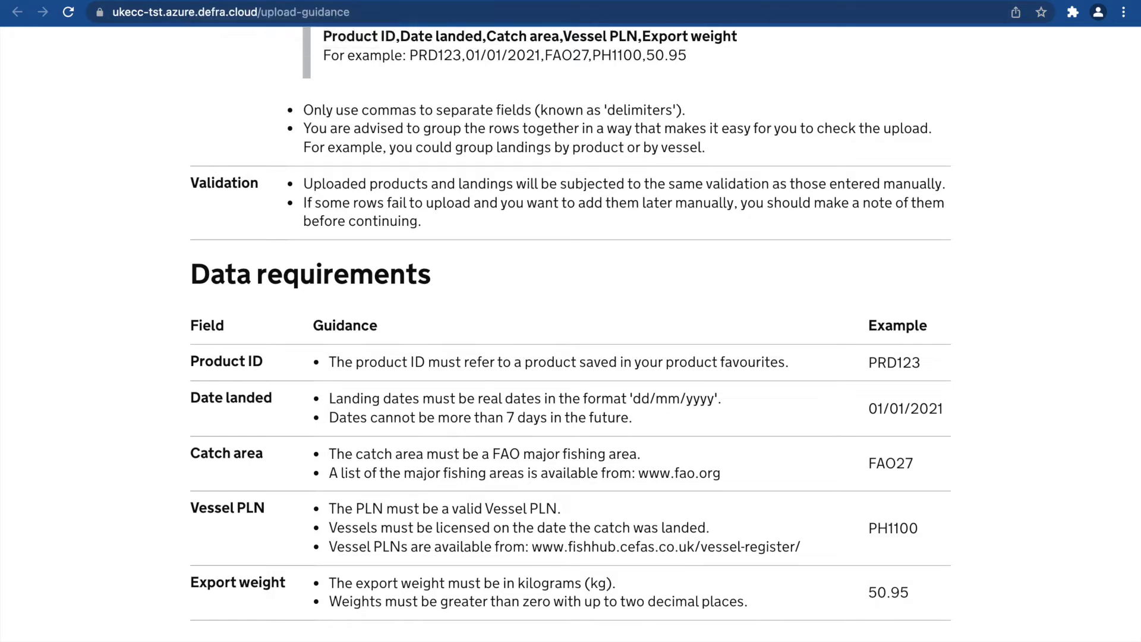
{"action": "left_click", "coordinate": [163, 2]}
- Open the product favourites list to check the saved products PRD537, PRD327 and PRD871
{"action": "left_click", "coordinate": [476, 267]}
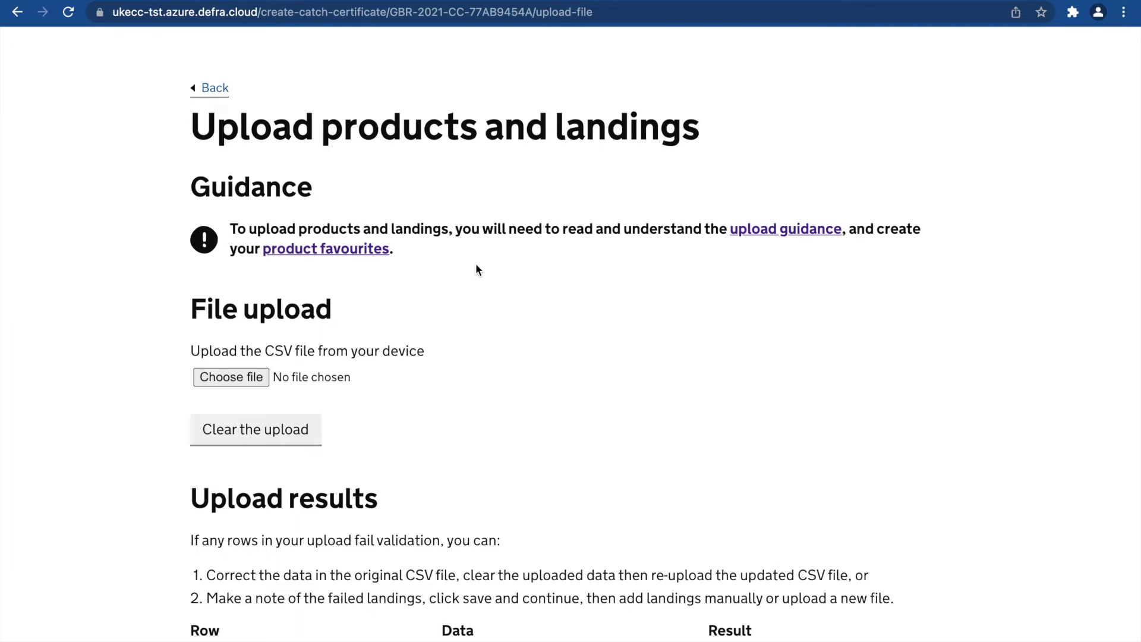
{"action": "scroll", "coordinate": [478, 269], "scroll_direction": "up", "scroll_amount": 4}
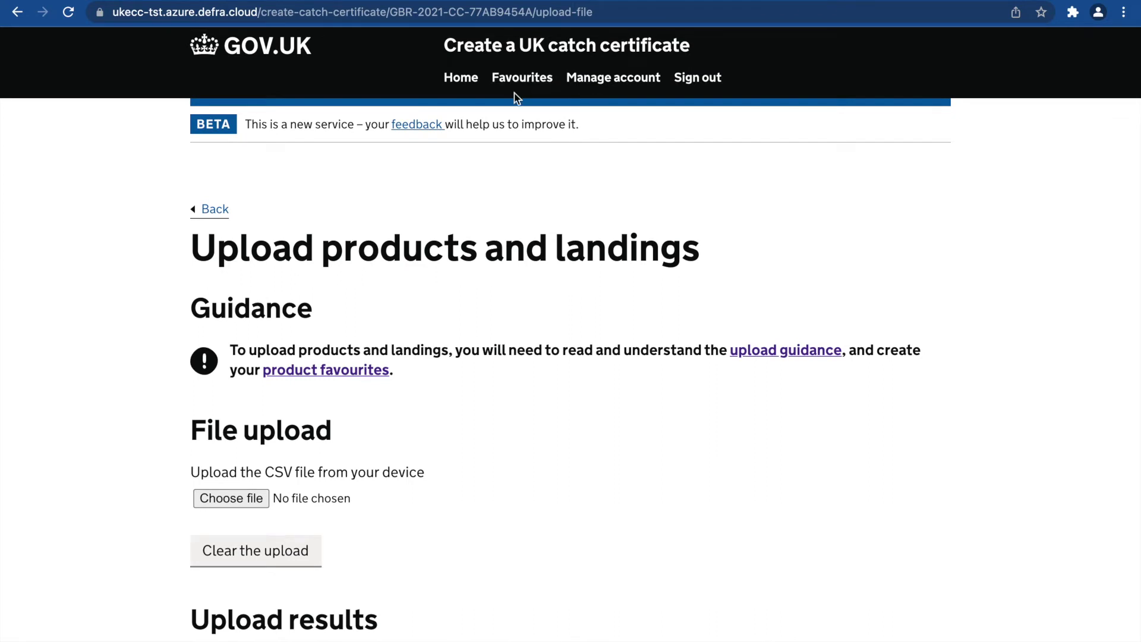
{"action": "left_click", "coordinate": [340, 371]}
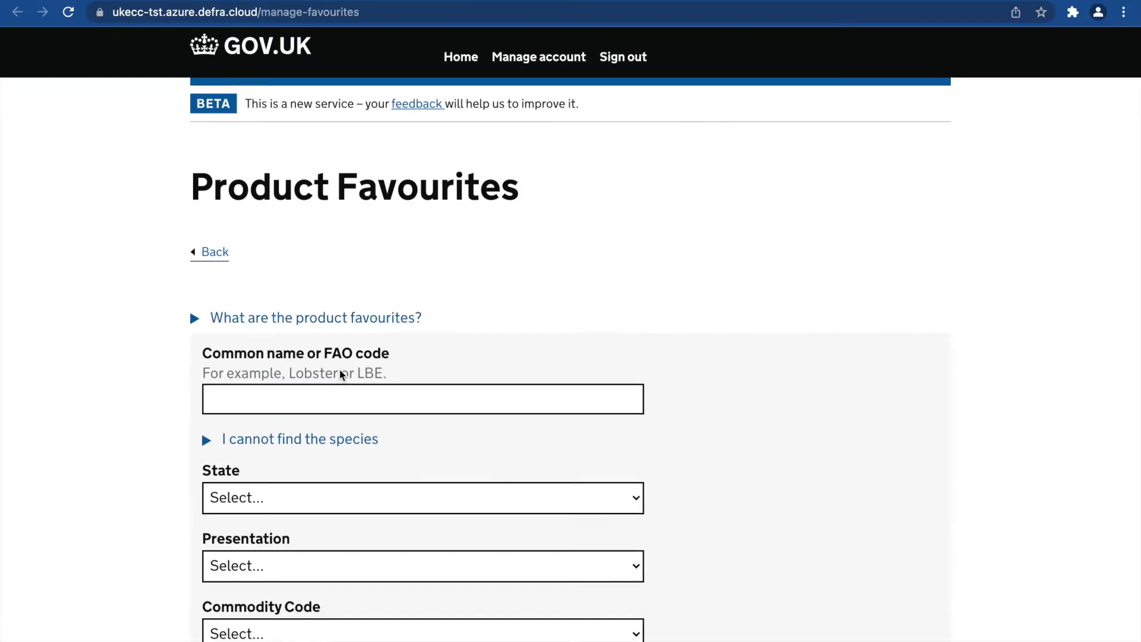
{"action": "scroll", "coordinate": [341, 373], "scroll_direction": "down", "scroll_amount": 1}
{"action": "scroll", "coordinate": [340, 369], "scroll_direction": "down", "scroll_amount": 10}
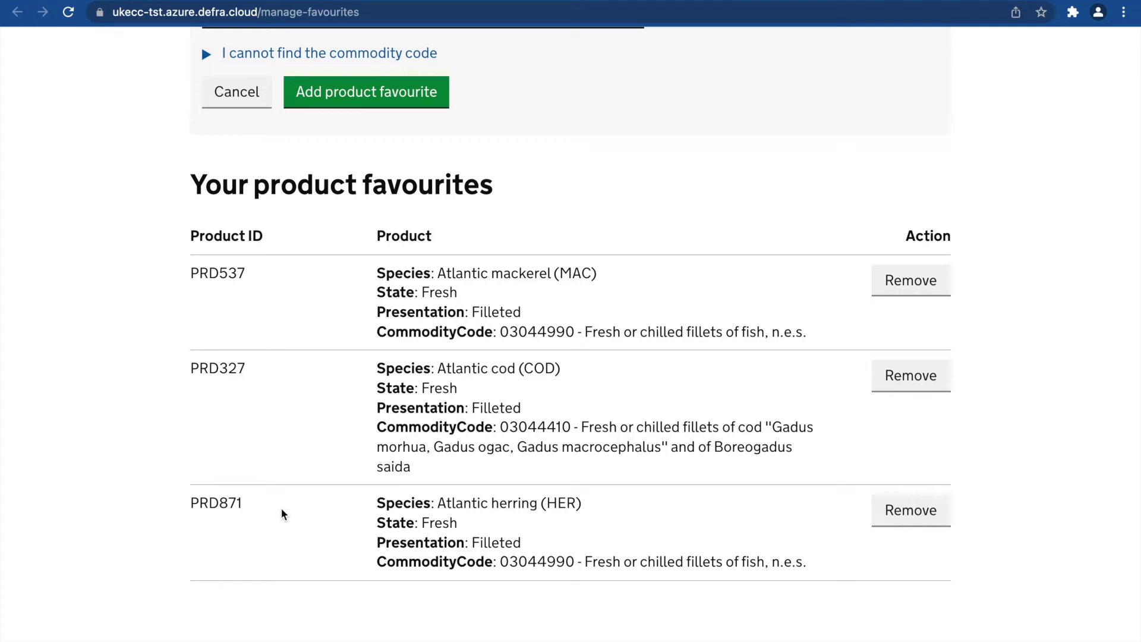
- Save the Excel landings sheet to the Desktop as CSV UTF-8 'Catch Certificate - Data Upload'
{"action": "mouse_move", "coordinate": [572, 633]}
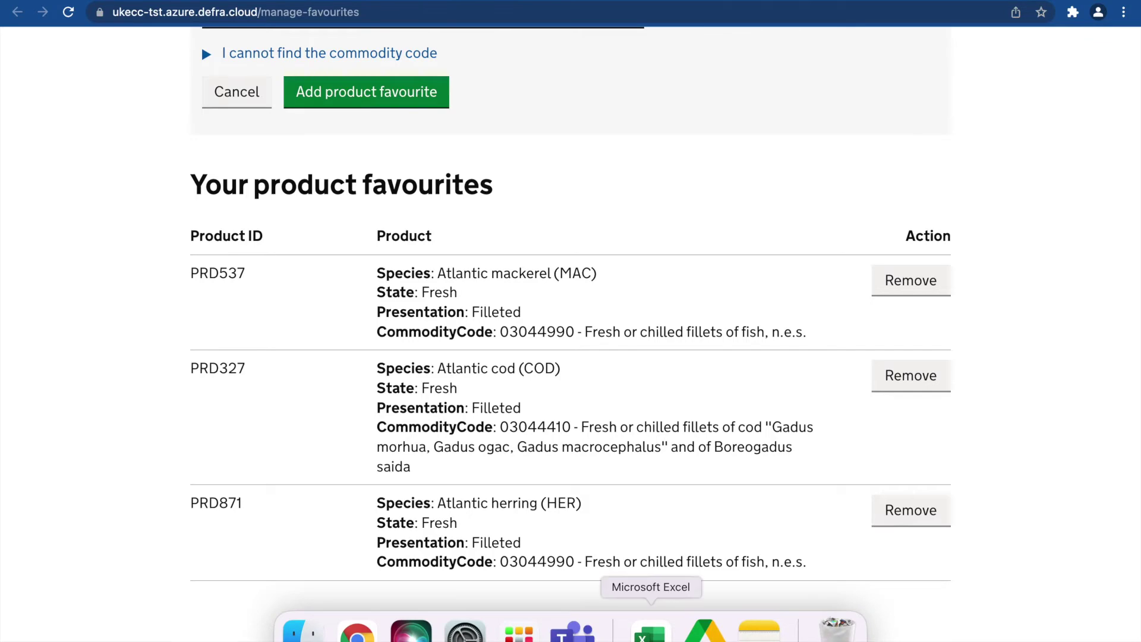
{"action": "left_click", "coordinate": [650, 631]}
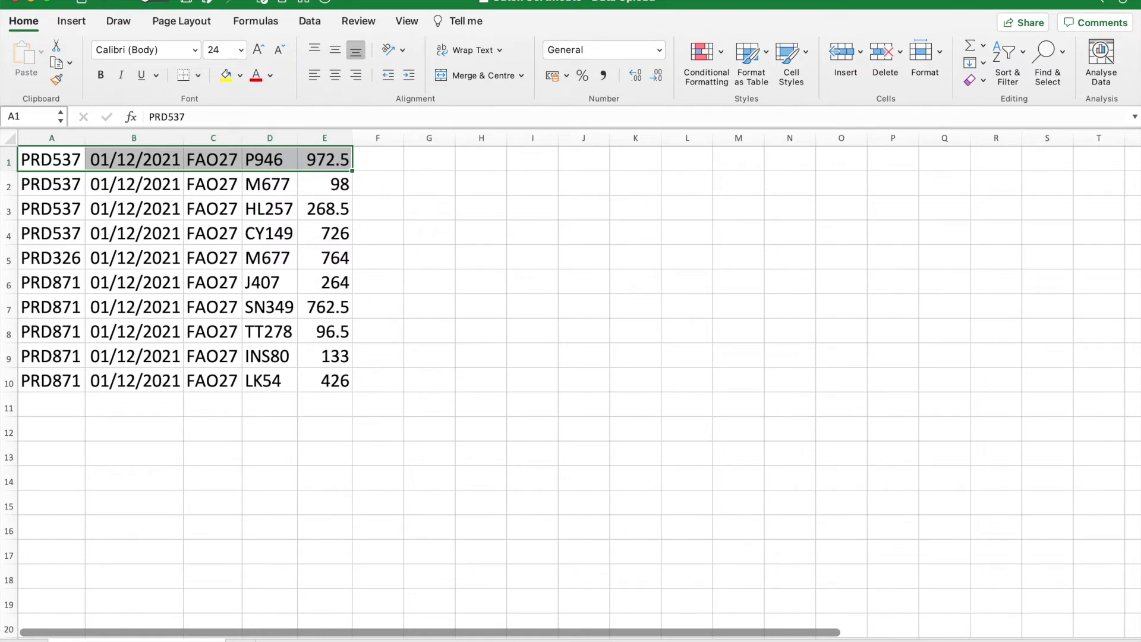
{"action": "left_click", "coordinate": [89, 0]}
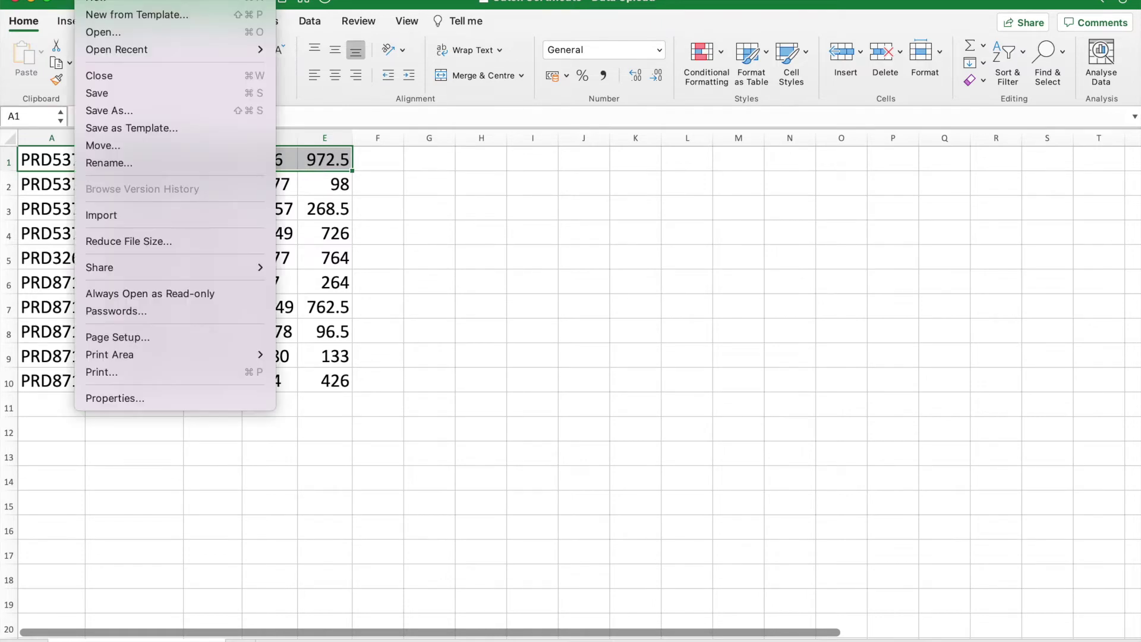
{"action": "left_click", "coordinate": [105, 113]}
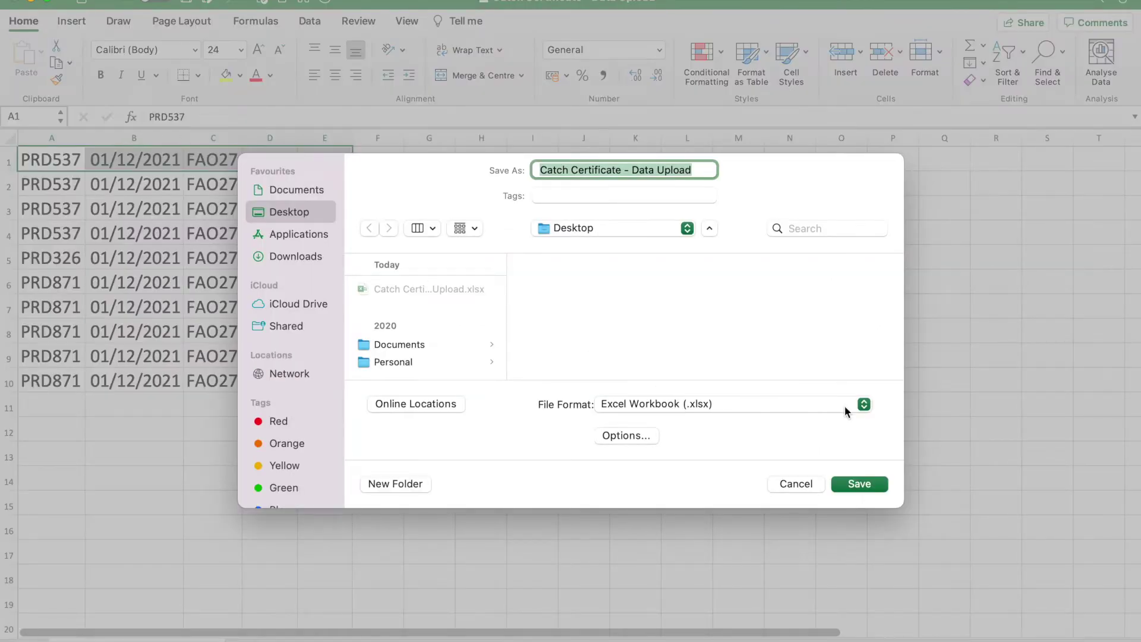
{"action": "left_click", "coordinate": [863, 405]}
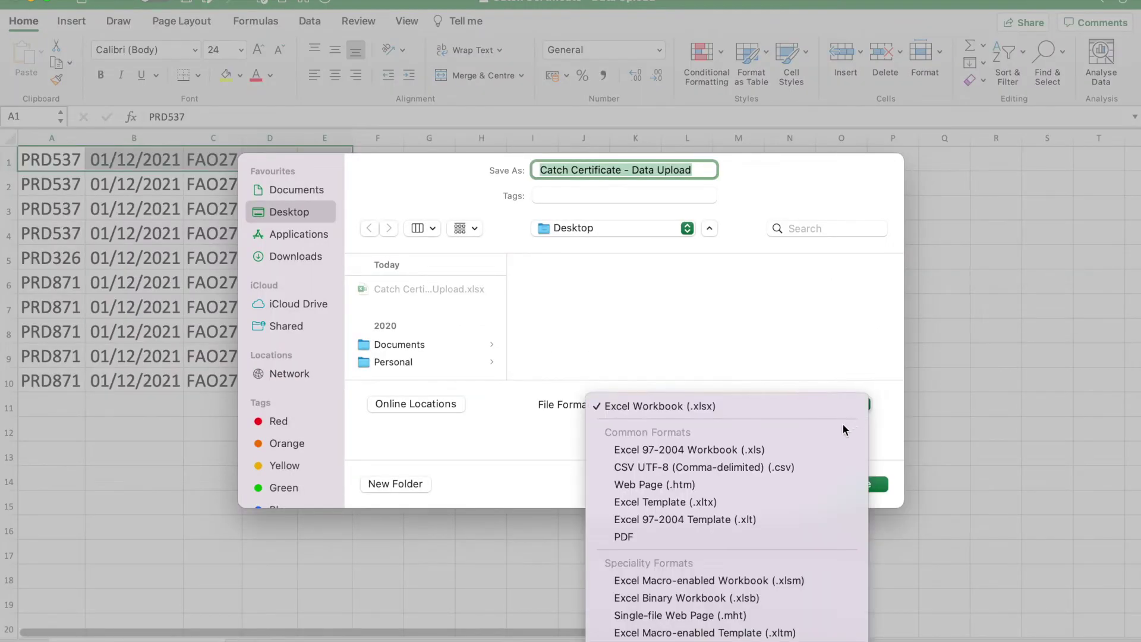
{"action": "left_click", "coordinate": [802, 469]}
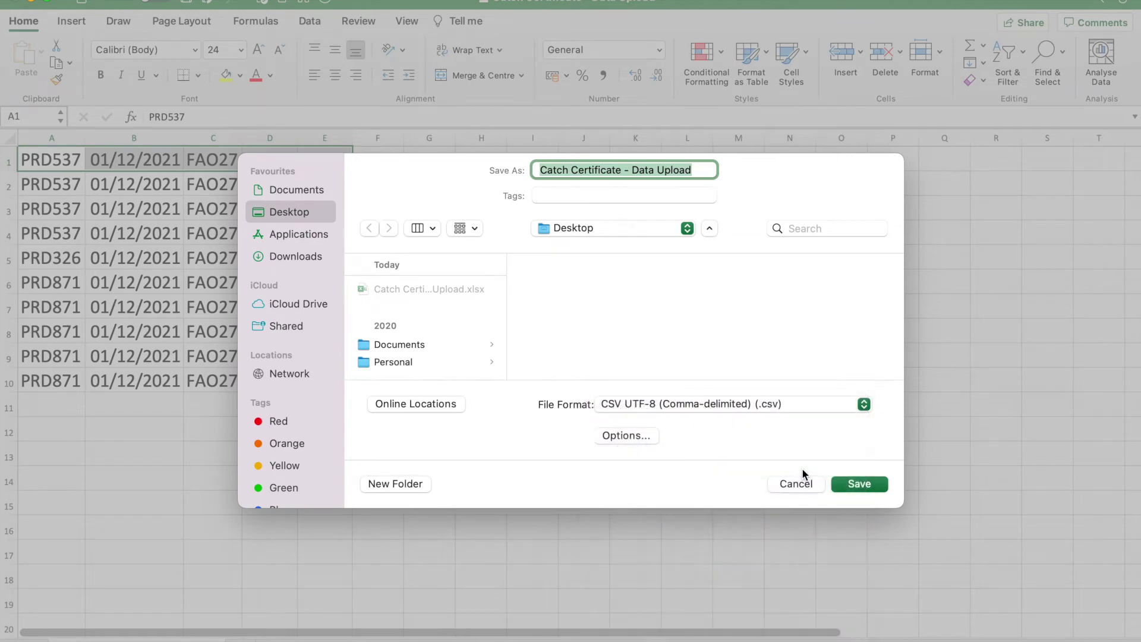
{"action": "left_click", "coordinate": [856, 484]}
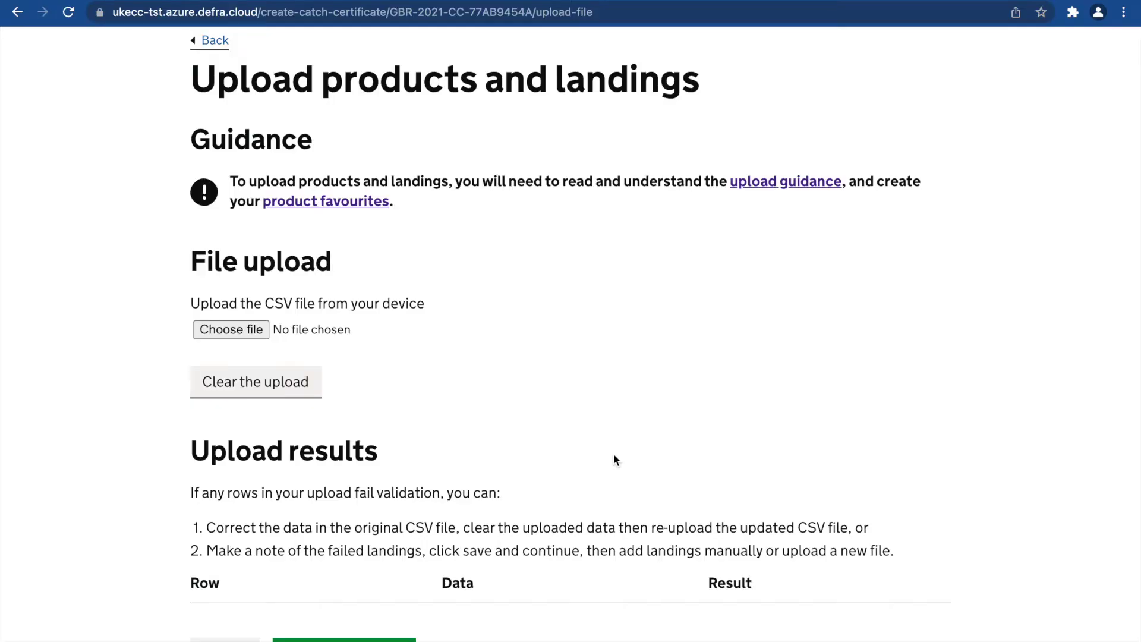
- Upload 'Catch Certificate - Data Upload.csv' from the Desktop, with 9 of 10 rows accepted
{"action": "left_click", "coordinate": [259, 331]}
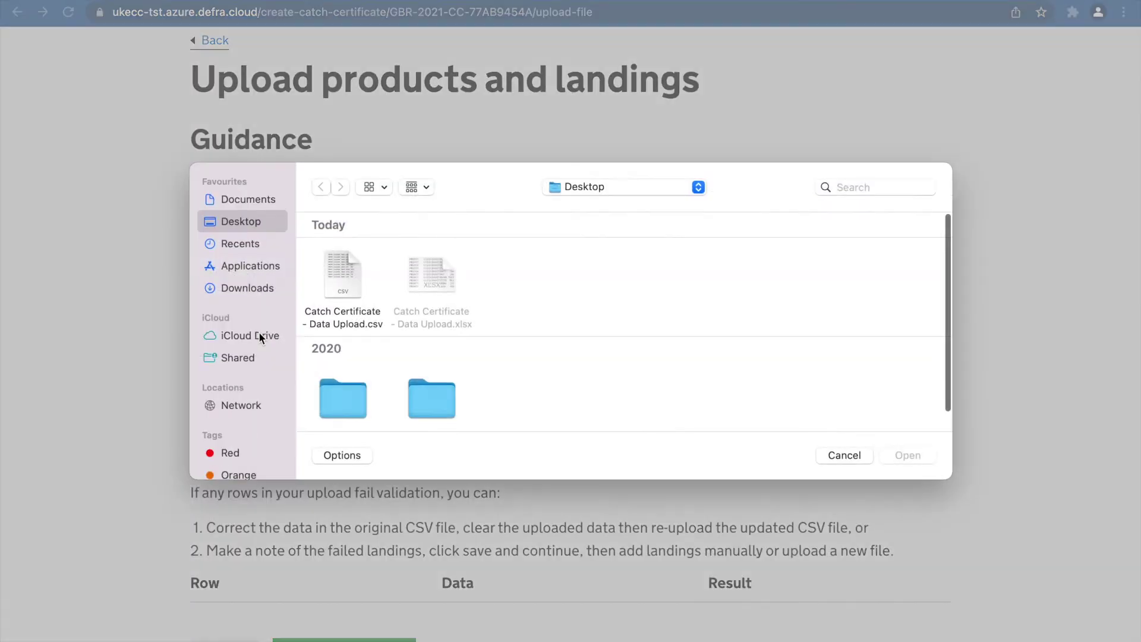
{"action": "left_click", "coordinate": [341, 285]}
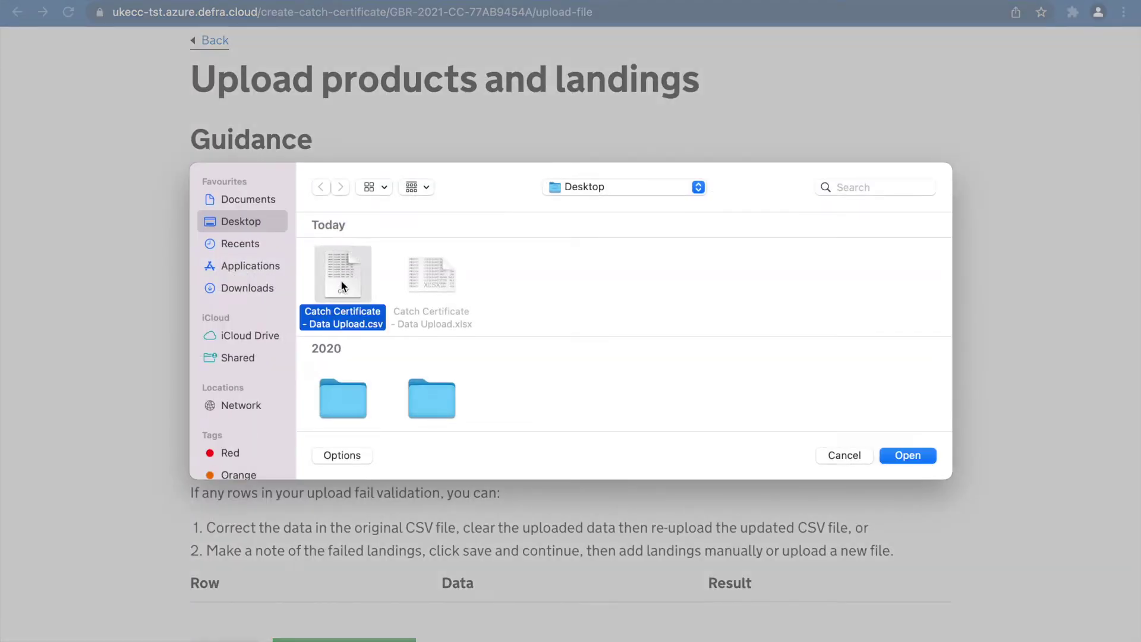
{"action": "left_click", "coordinate": [907, 456]}
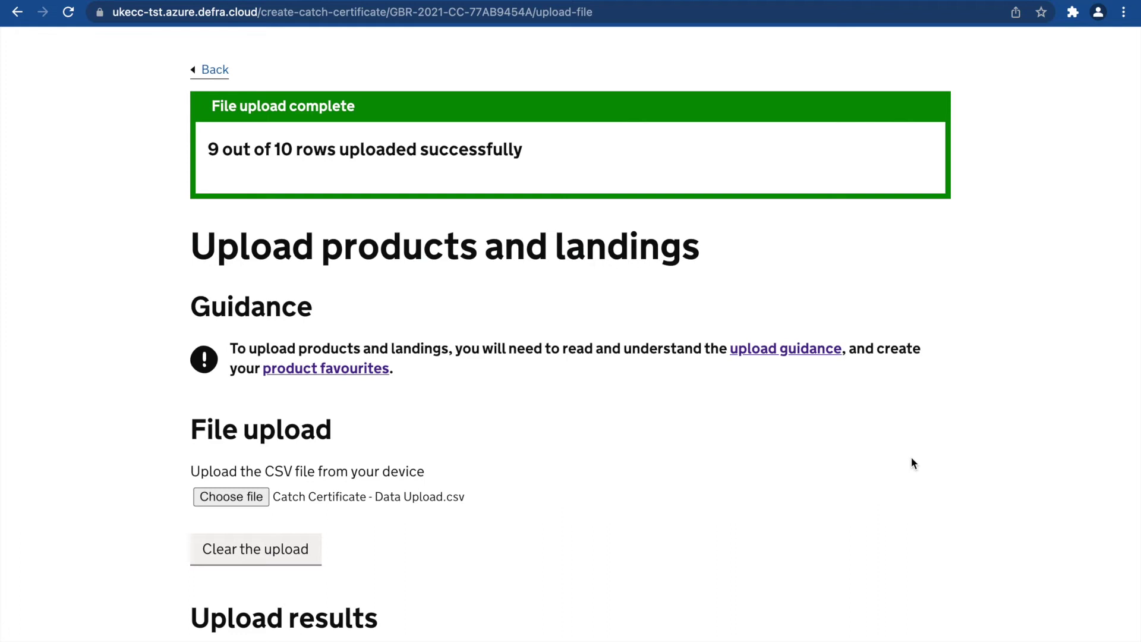
- Review the upload results, noting row 5 failed for a non-existent Product ID, and save them
{"action": "scroll", "coordinate": [911, 458], "scroll_direction": "down", "scroll_amount": 3}
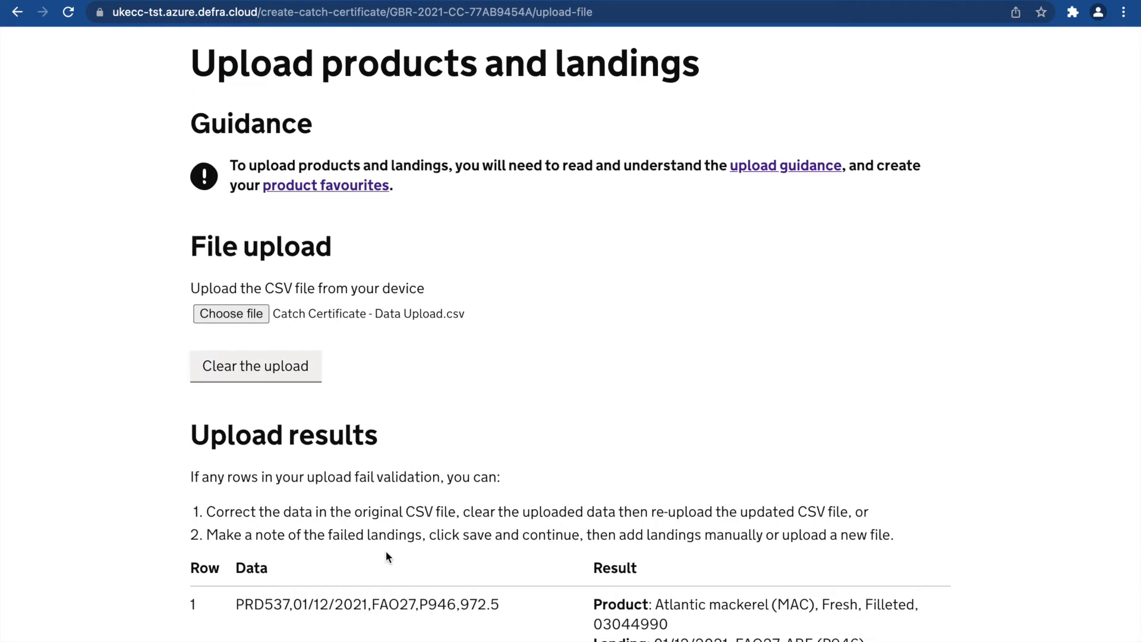
{"action": "scroll", "coordinate": [386, 552], "scroll_direction": "down", "scroll_amount": 5}
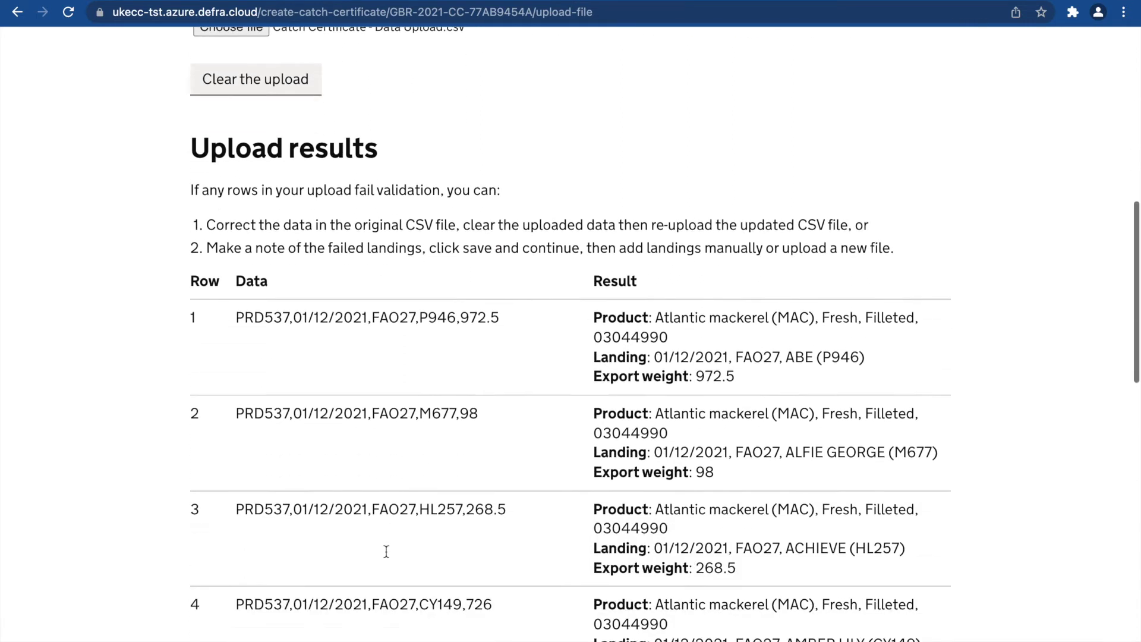
{"action": "scroll", "coordinate": [387, 557], "scroll_direction": "down", "scroll_amount": 2}
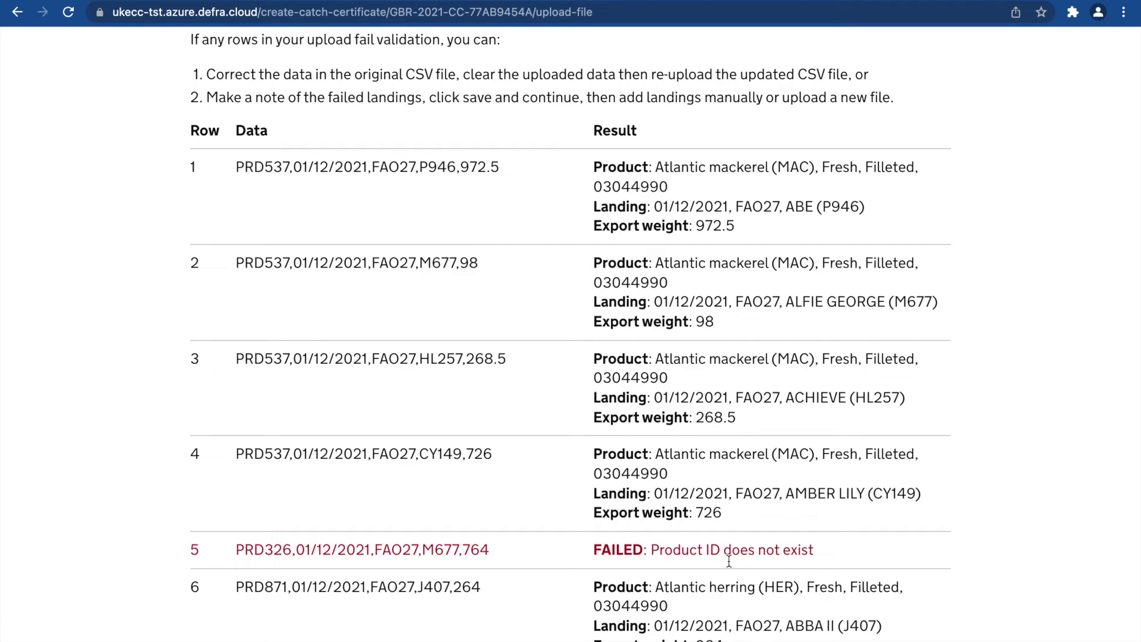
{"action": "scroll", "coordinate": [729, 561], "scroll_direction": "up", "scroll_amount": 7}
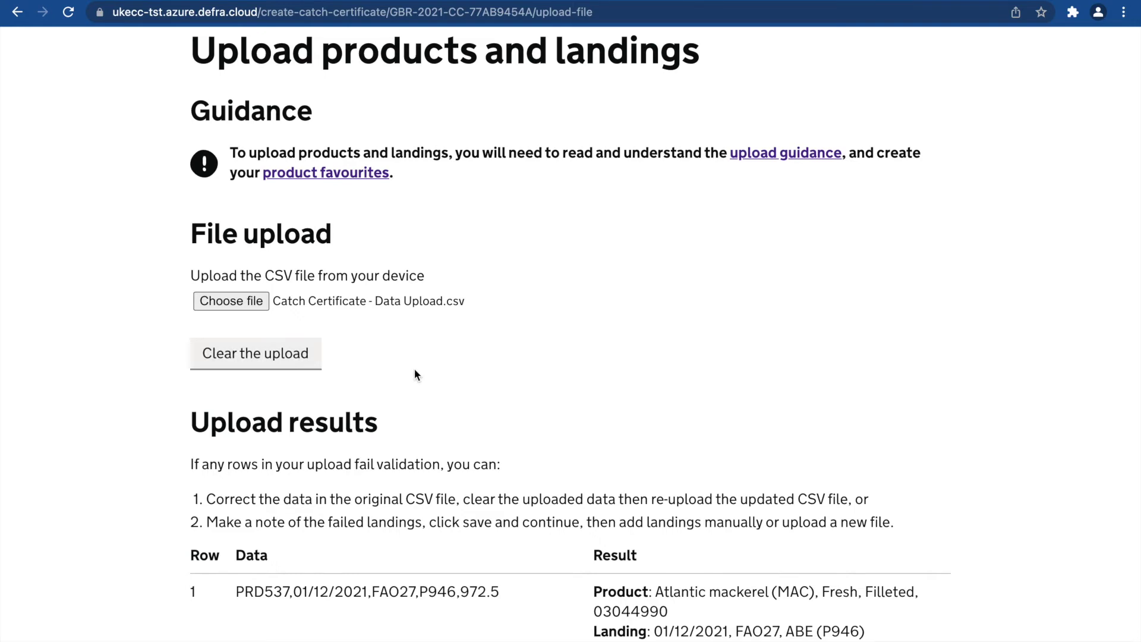
{"action": "scroll", "coordinate": [415, 373], "scroll_direction": "down", "scroll_amount": 8}
{"action": "scroll", "coordinate": [415, 369], "scroll_direction": "down", "scroll_amount": 1}
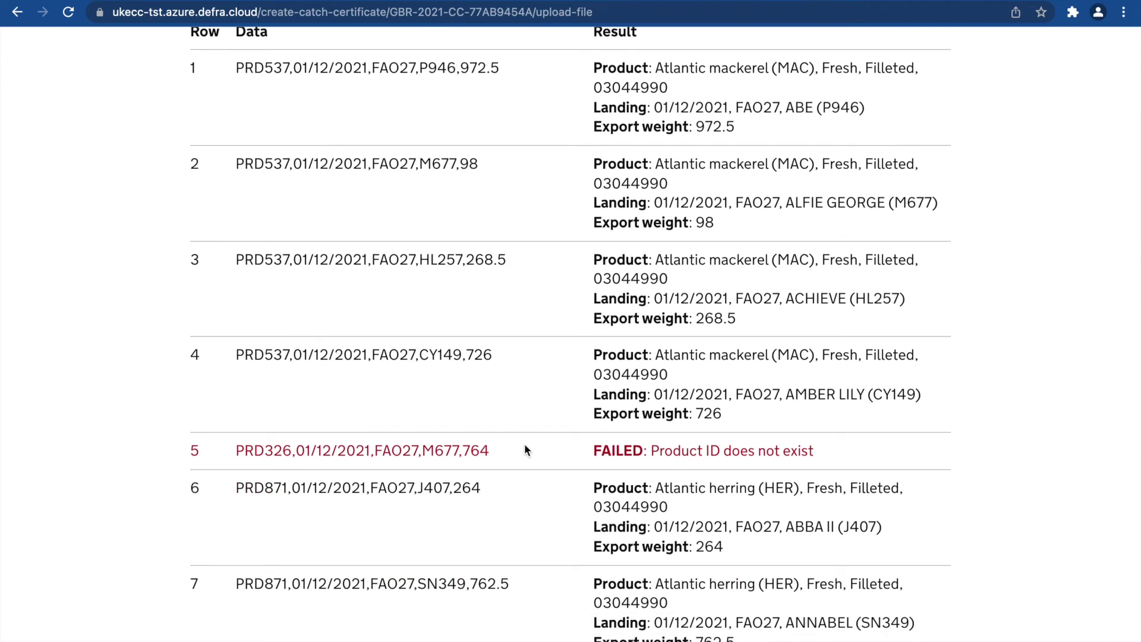
{"action": "scroll", "coordinate": [525, 446], "scroll_direction": "down", "scroll_amount": 6}
{"action": "scroll", "coordinate": [525, 450], "scroll_direction": "down", "scroll_amount": 2}
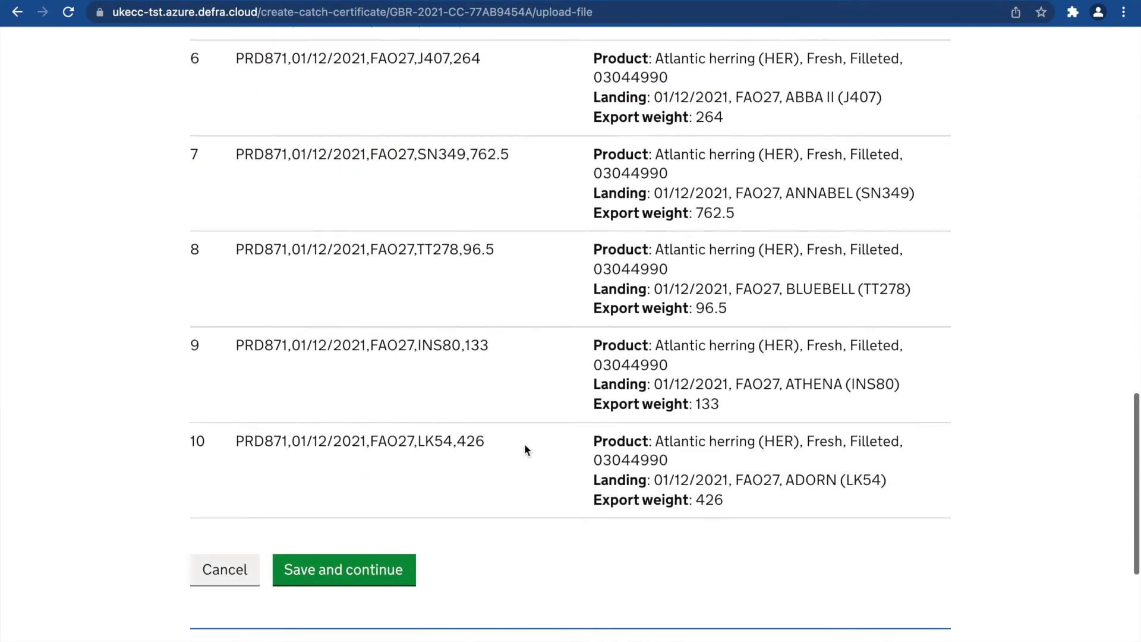
{"action": "left_click", "coordinate": [388, 570]}
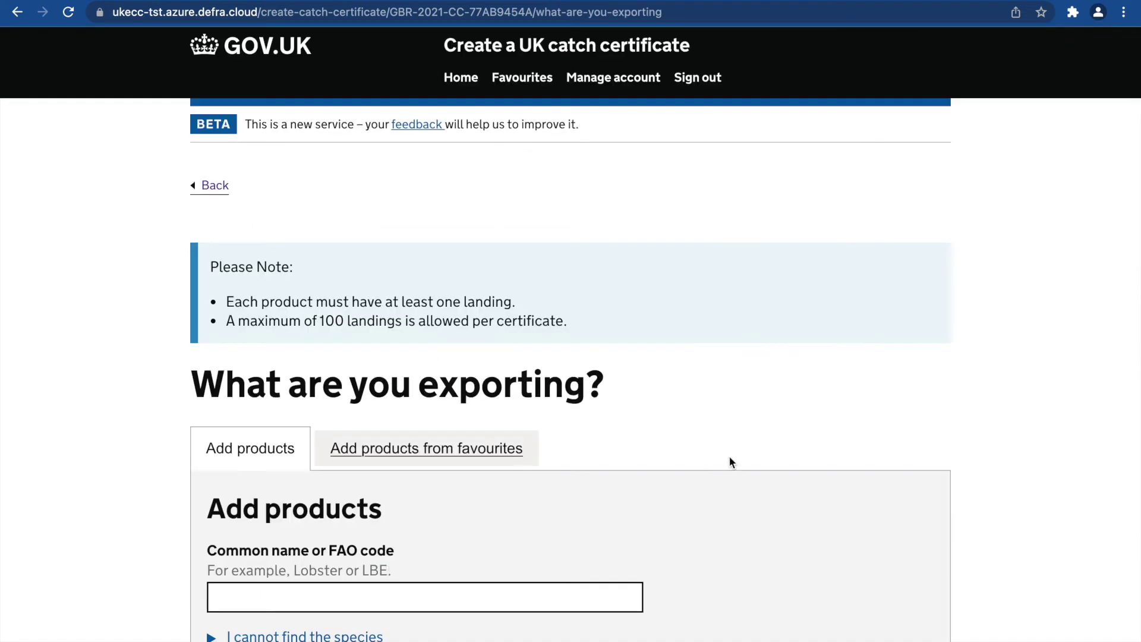
- Scroll through the Your products table to confirm Atlantic mackerel and Atlantic herring are listed
{"action": "scroll", "coordinate": [729, 459], "scroll_direction": "down", "scroll_amount": 4}
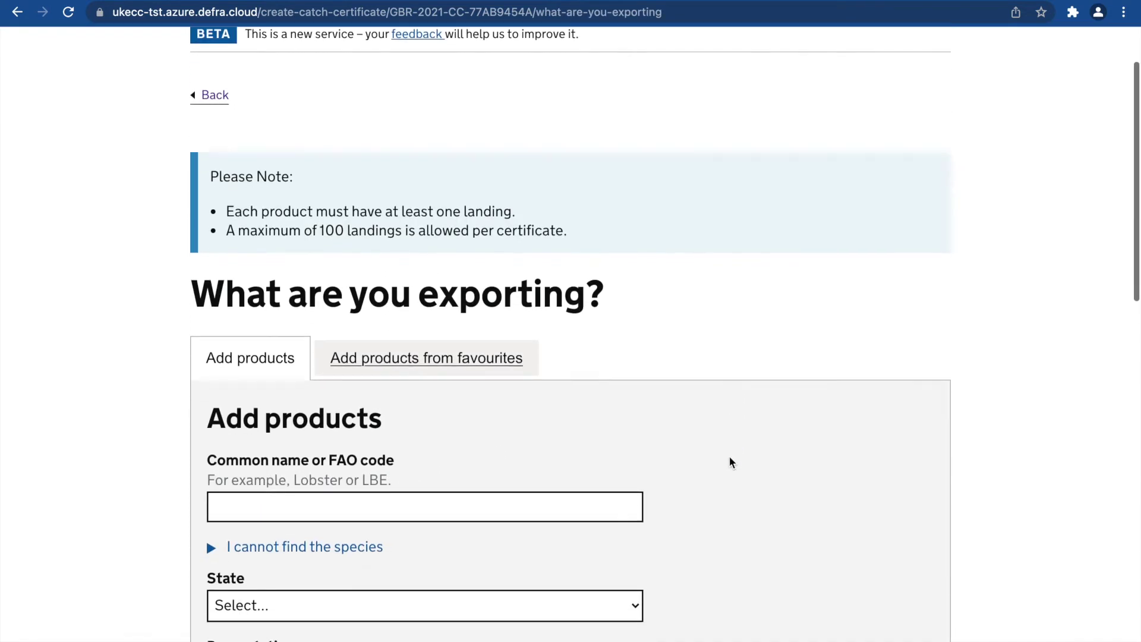
{"action": "scroll", "coordinate": [729, 461], "scroll_direction": "down", "scroll_amount": 5}
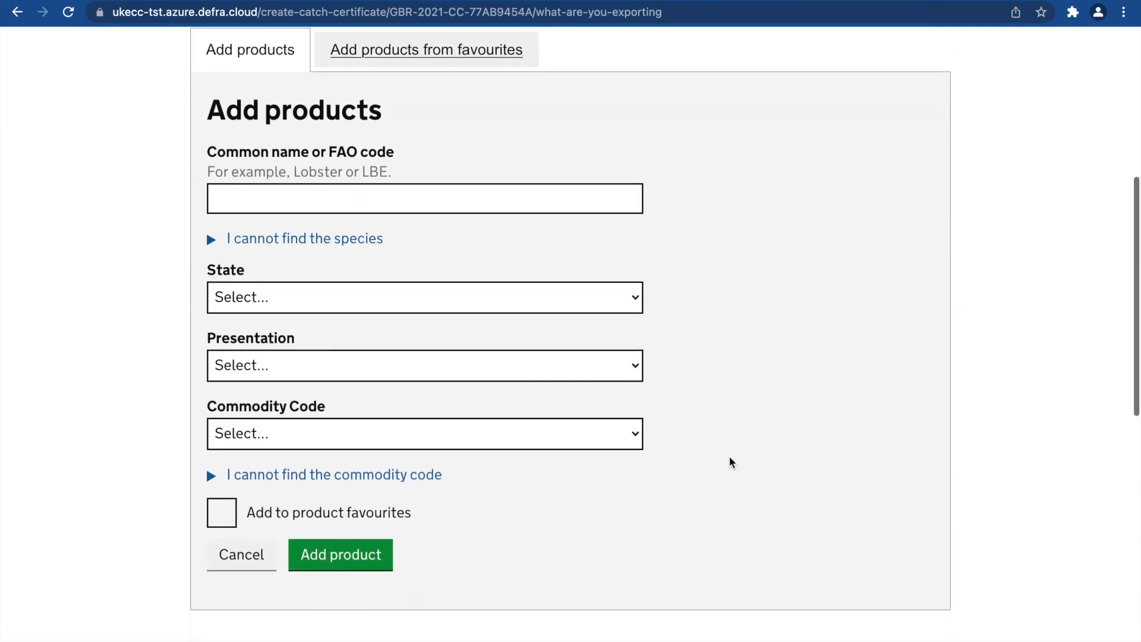
{"action": "scroll", "coordinate": [730, 461], "scroll_direction": "down", "scroll_amount": 4}
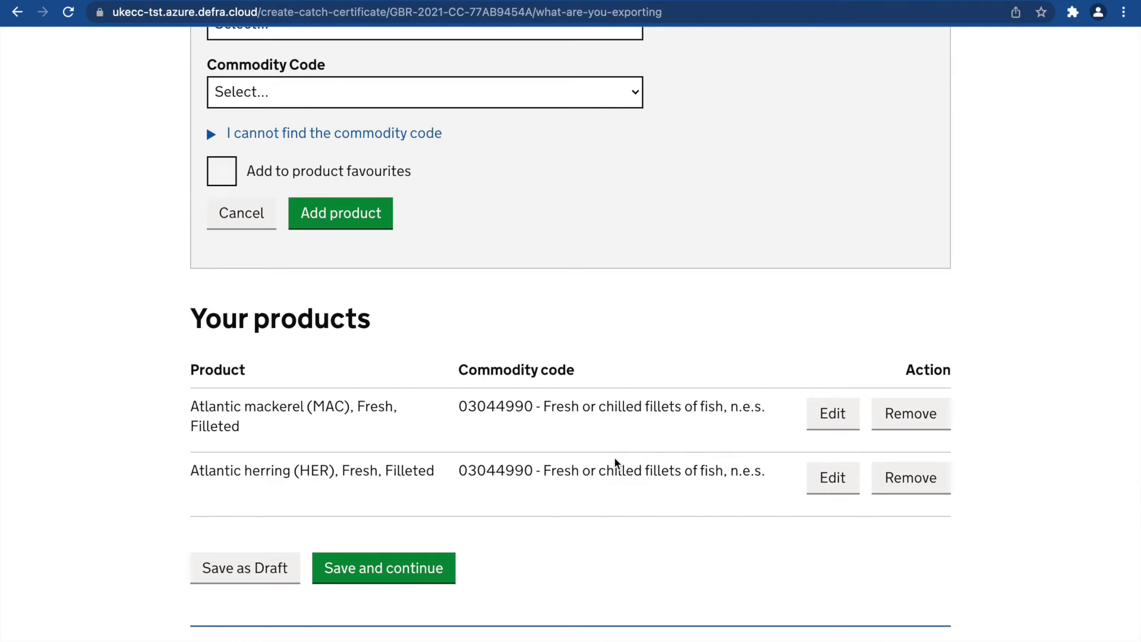
{"action": "scroll", "coordinate": [614, 461], "scroll_direction": "up", "scroll_amount": 7}
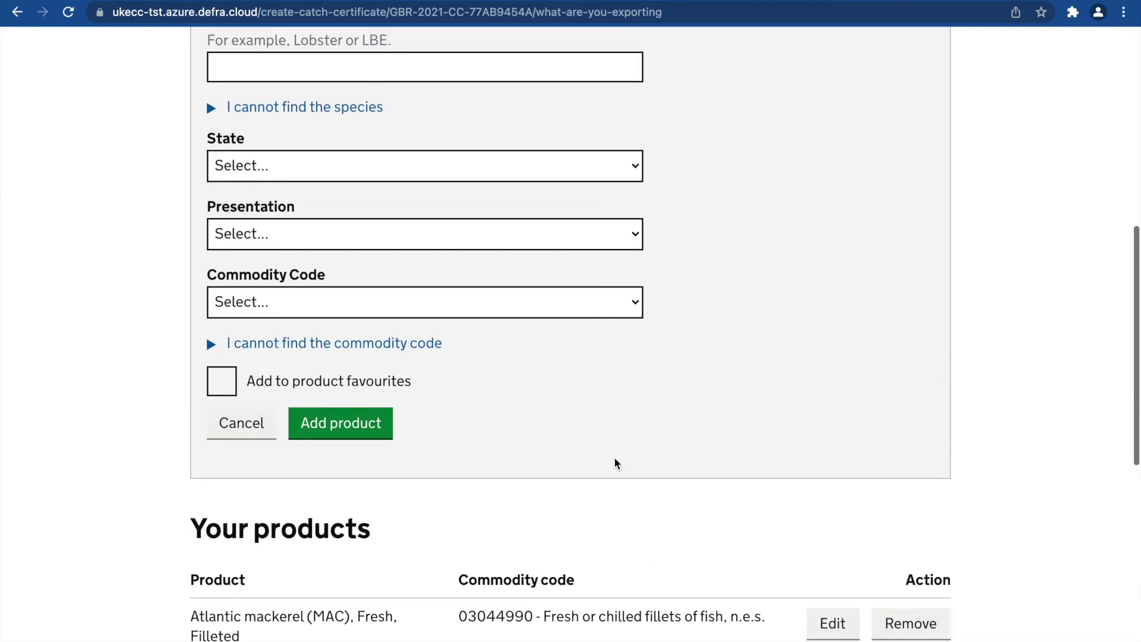
{"action": "scroll", "coordinate": [612, 451], "scroll_direction": "up", "scroll_amount": 1}
- Add Atlantic cod (COD), Fresh, Filleted from favourites as the third product and save the products
{"action": "left_click", "coordinate": [504, 176]}
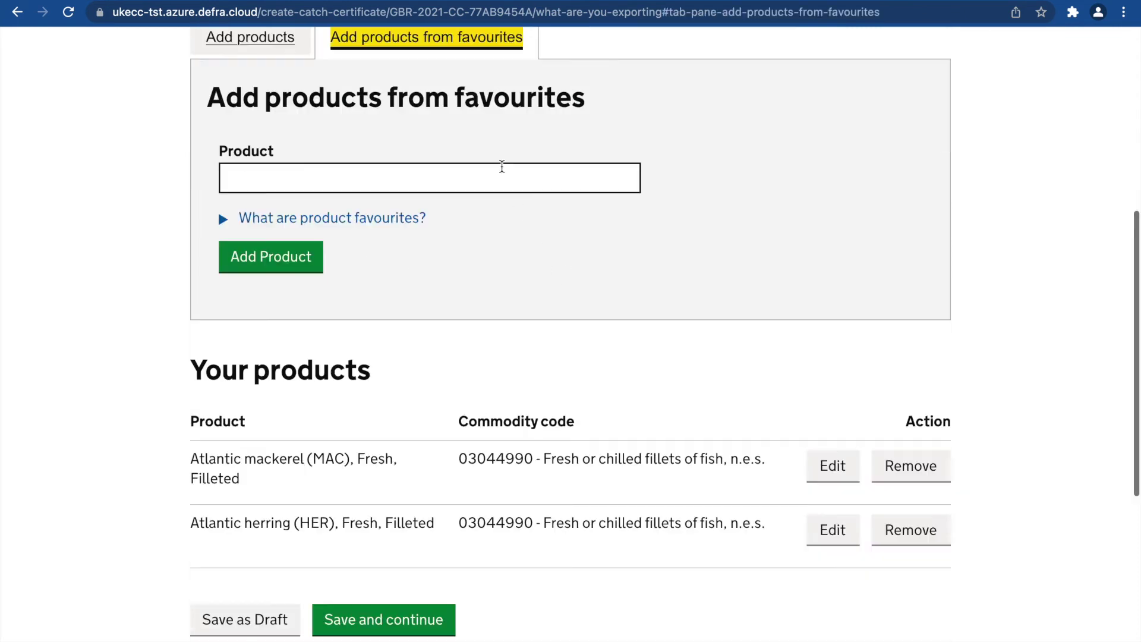
{"action": "left_click", "coordinate": [501, 171]}
{"action": "type", "text": "c"}
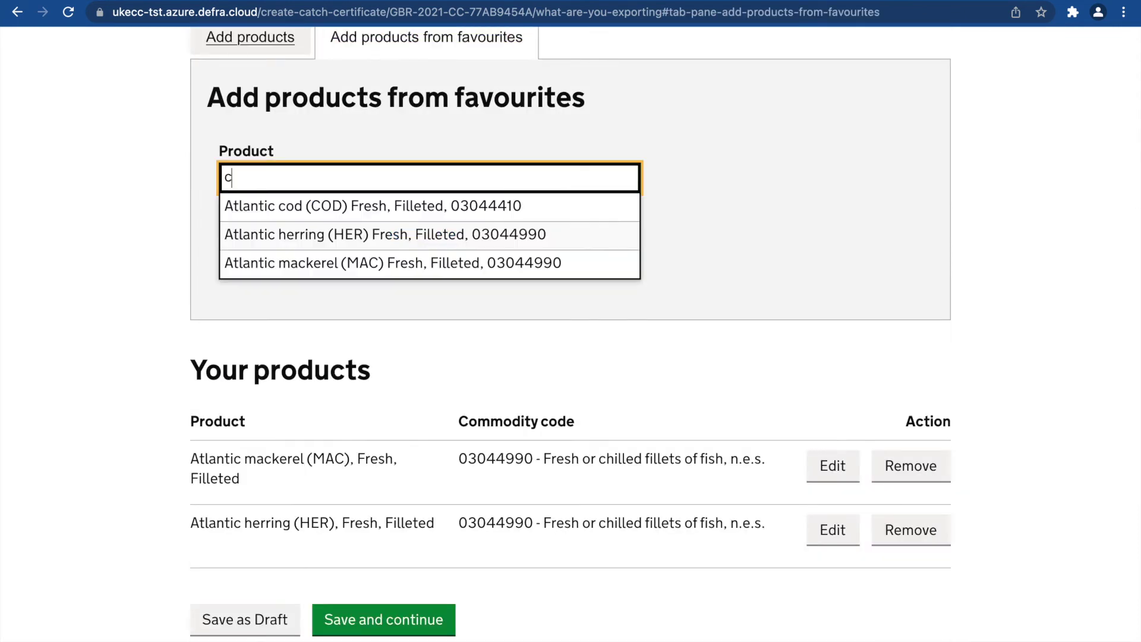
{"action": "left_click", "coordinate": [472, 206]}
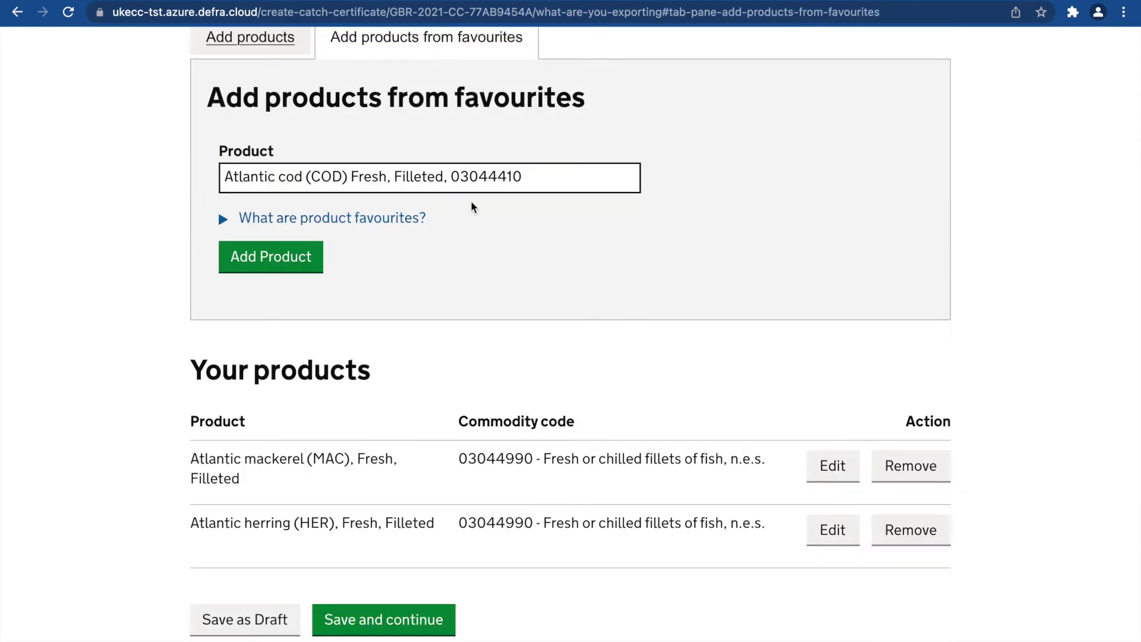
{"action": "left_click", "coordinate": [310, 256]}
{"action": "scroll", "coordinate": [416, 380], "scroll_direction": "down", "scroll_amount": 3}
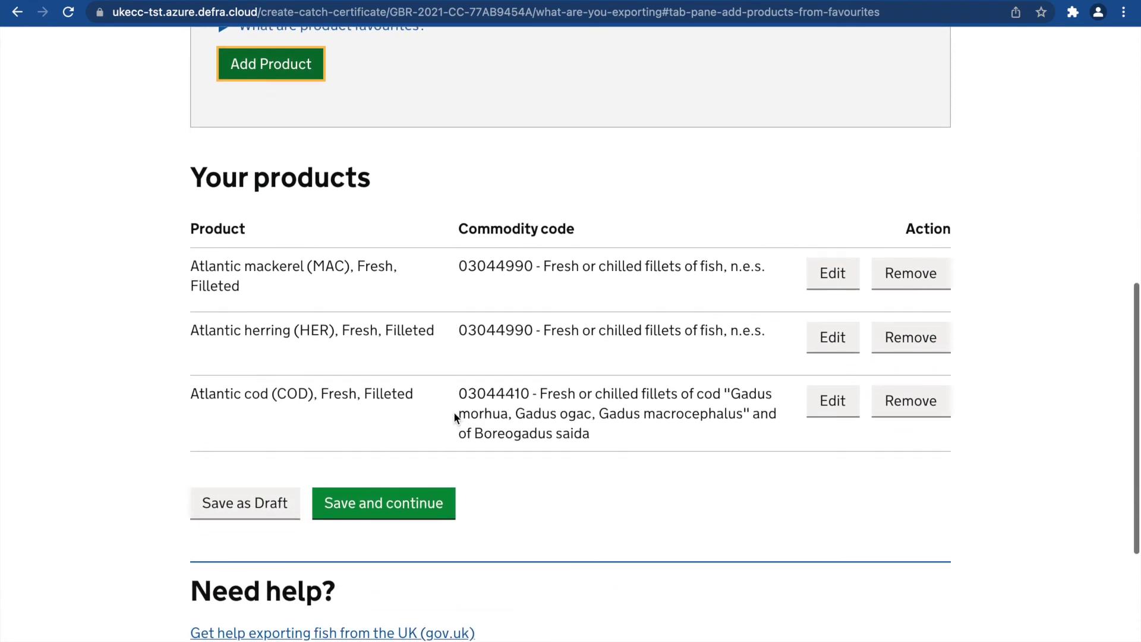
{"action": "left_click", "coordinate": [390, 516]}
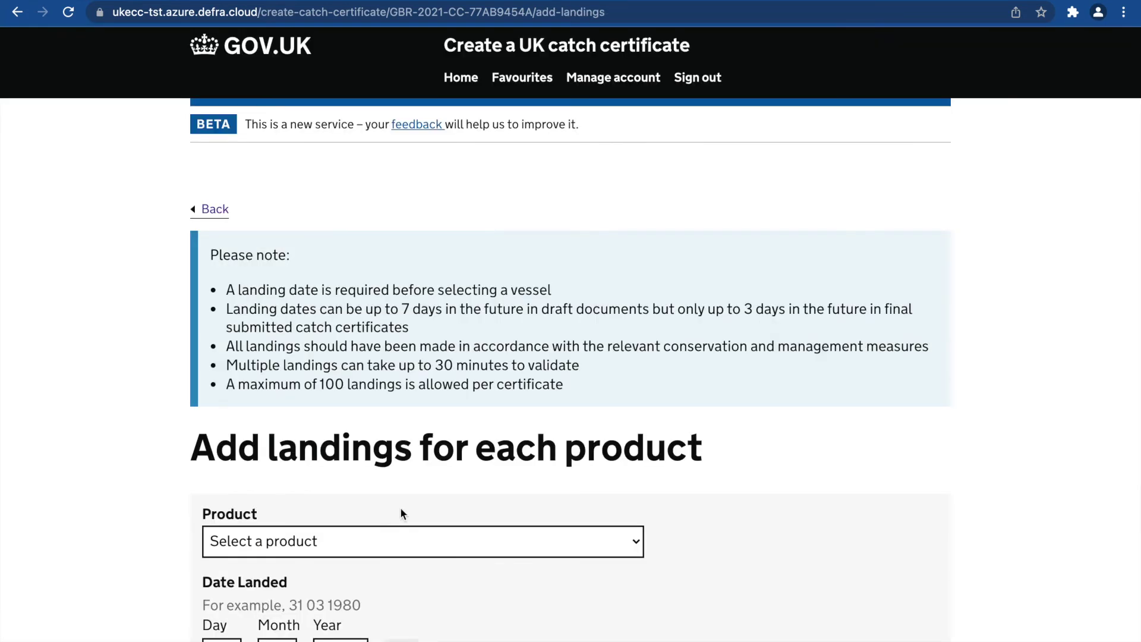
{"action": "scroll", "coordinate": [777, 453], "scroll_direction": "down", "scroll_amount": 3}
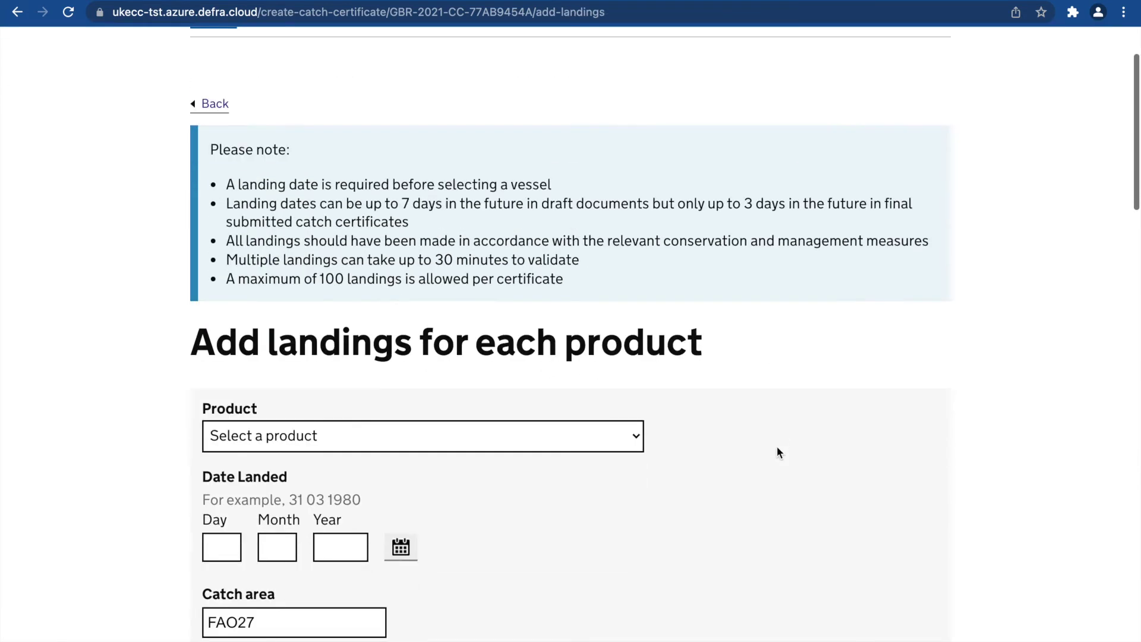
{"action": "scroll", "coordinate": [777, 448], "scroll_direction": "down", "scroll_amount": 7}
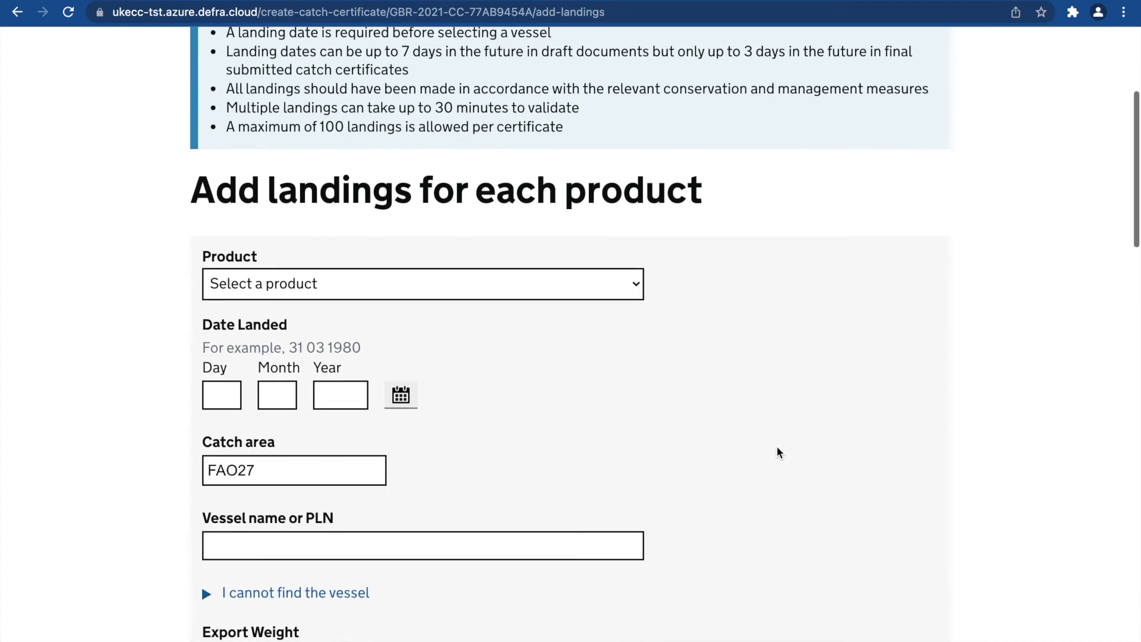
{"action": "scroll", "coordinate": [777, 448], "scroll_direction": "down", "scroll_amount": 7}
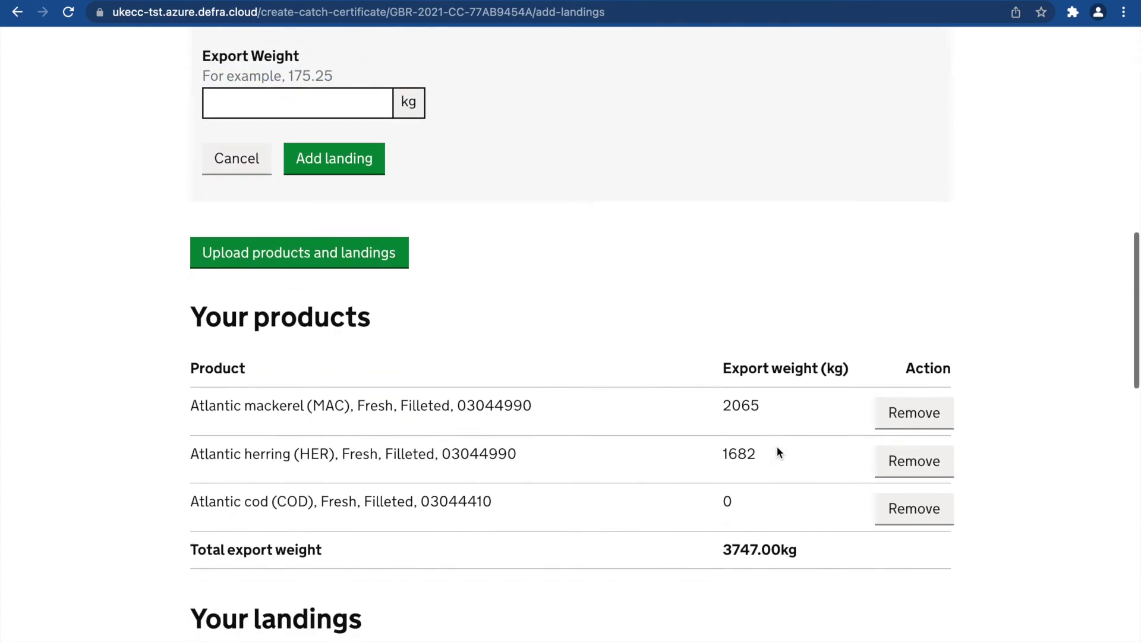
{"action": "scroll", "coordinate": [777, 452], "scroll_direction": "down", "scroll_amount": 11}
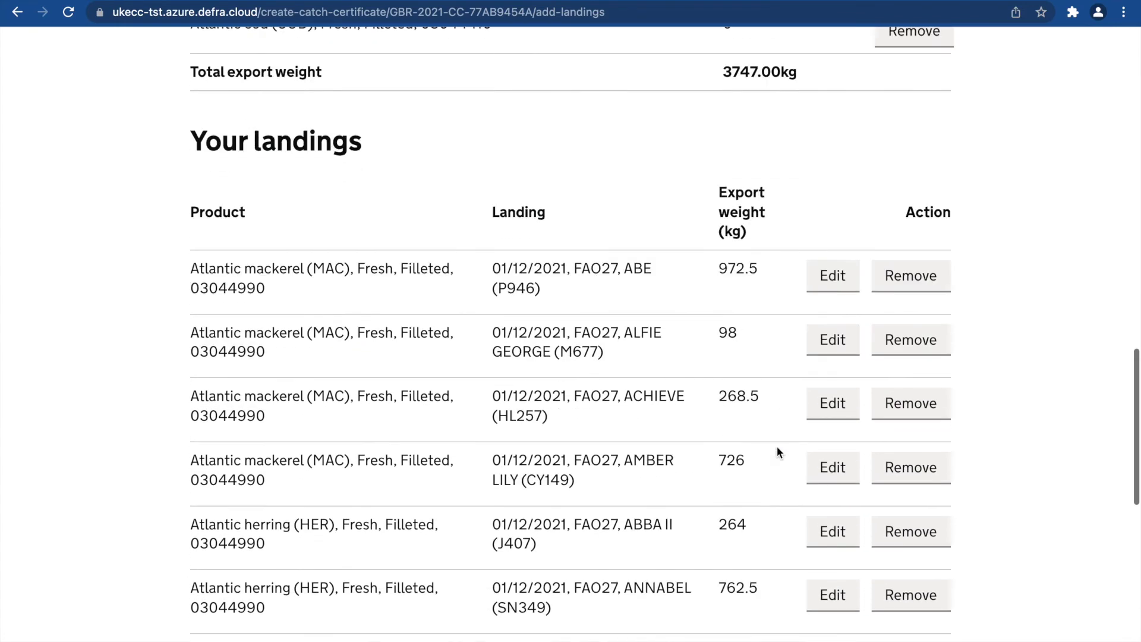
{"action": "scroll", "coordinate": [777, 450], "scroll_direction": "up", "scroll_amount": 13}
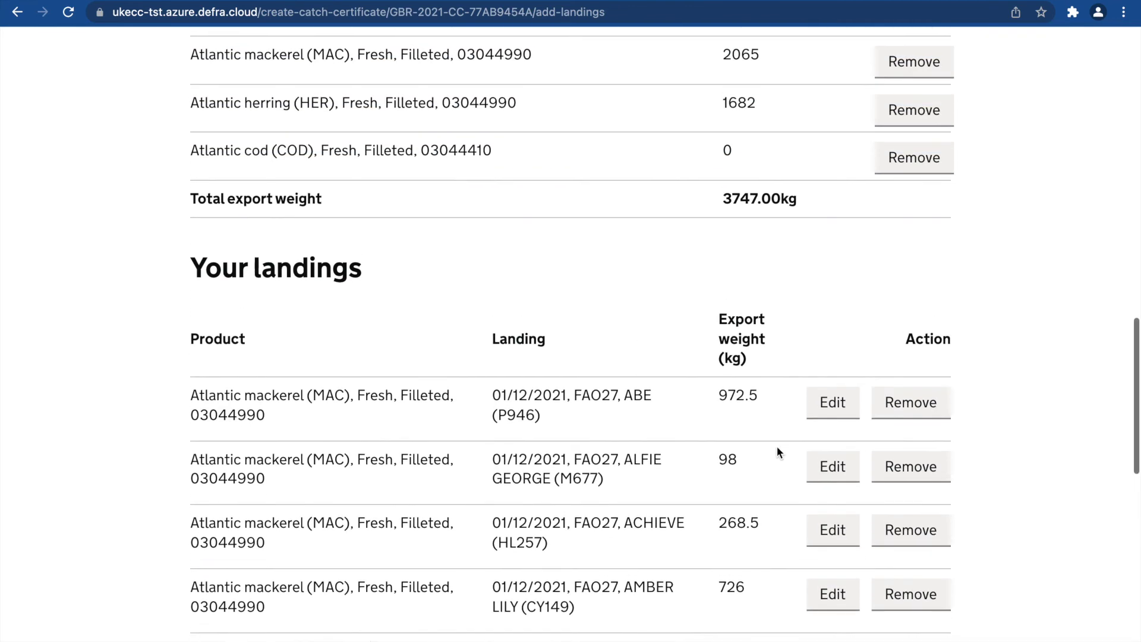
{"action": "scroll", "coordinate": [777, 451], "scroll_direction": "up", "scroll_amount": 1}
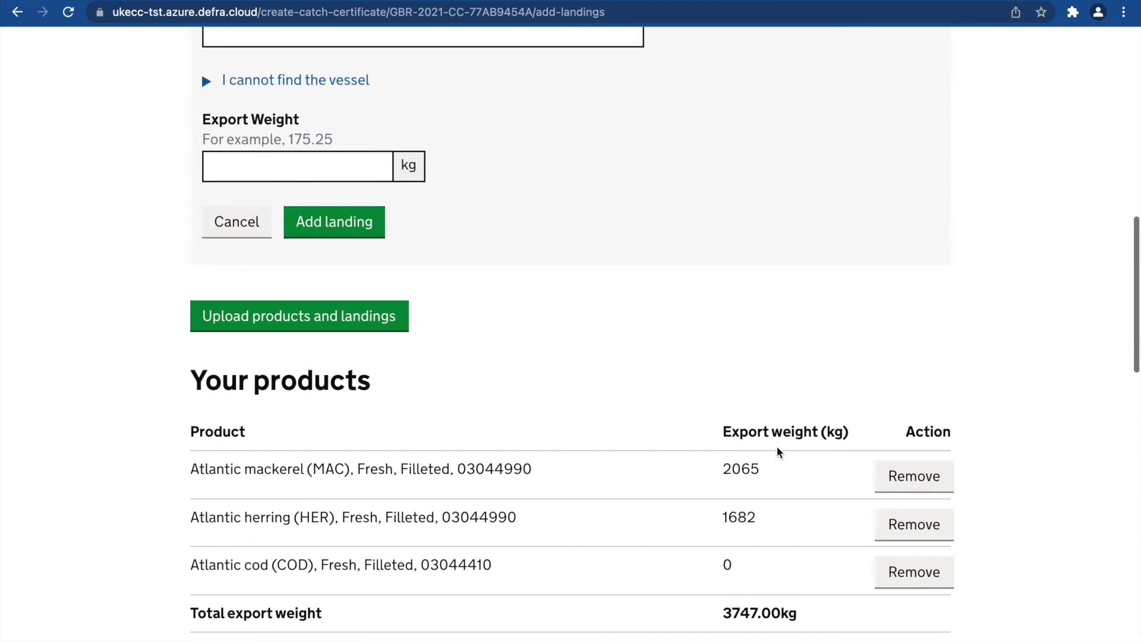
{"action": "scroll", "coordinate": [744, 350], "scroll_direction": "up", "scroll_amount": 5}
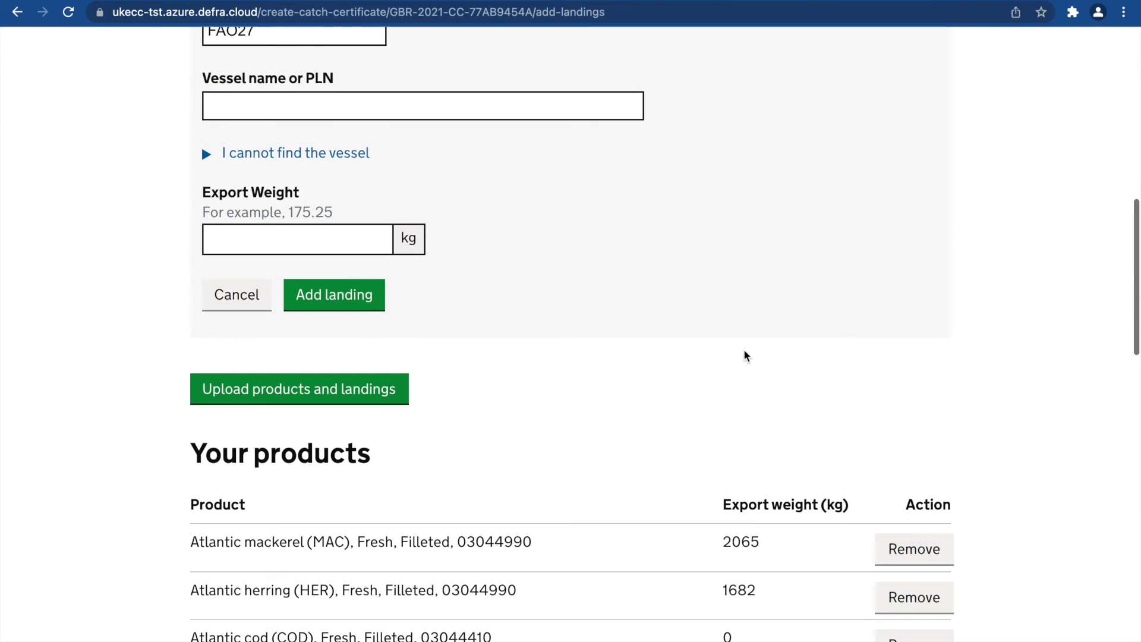
{"action": "scroll", "coordinate": [745, 351], "scroll_direction": "up", "scroll_amount": 2}
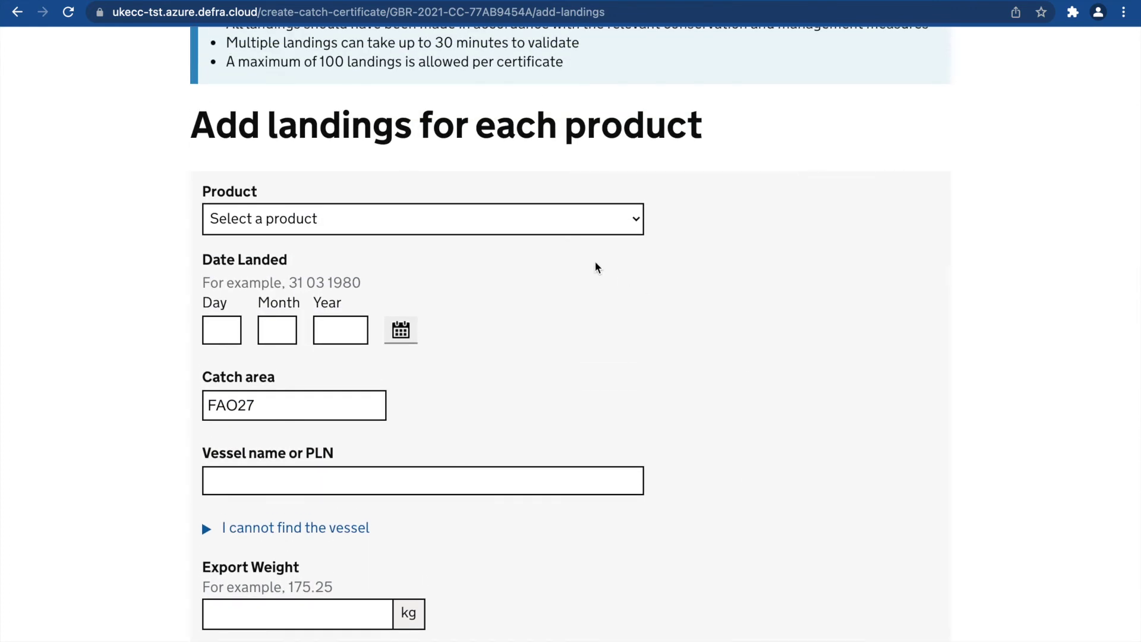
{"action": "left_click", "coordinate": [576, 218]}
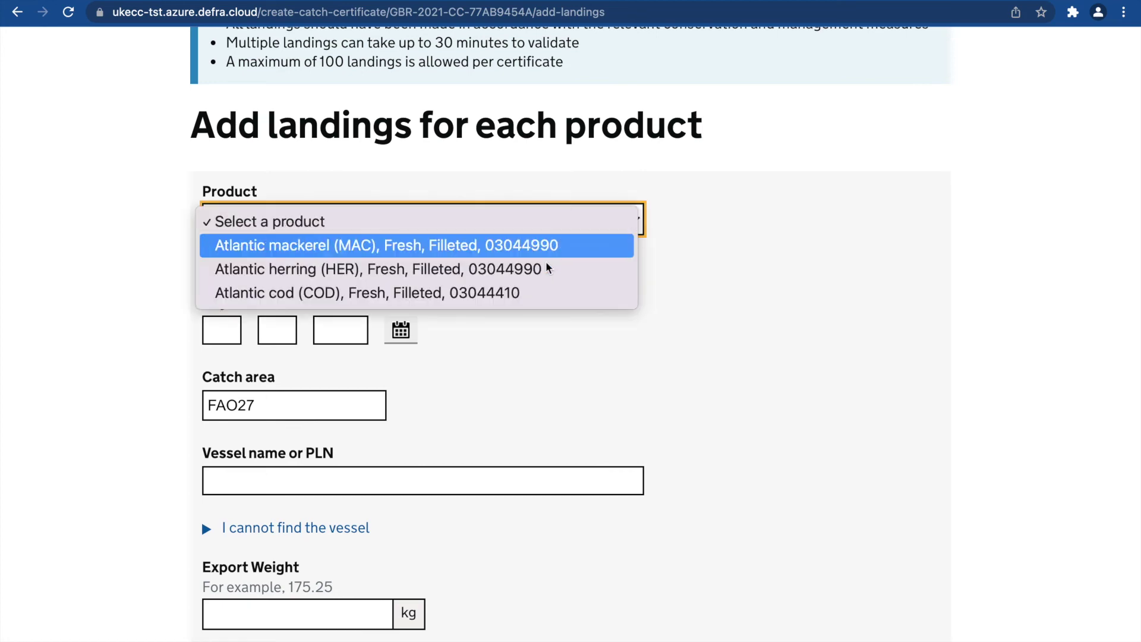
- Add a 764 kg Atlantic cod landing from ALFIE GEORGE (M677), dated 1 December 2021
{"action": "left_click", "coordinate": [530, 294]}
{"action": "left_click", "coordinate": [401, 330]}
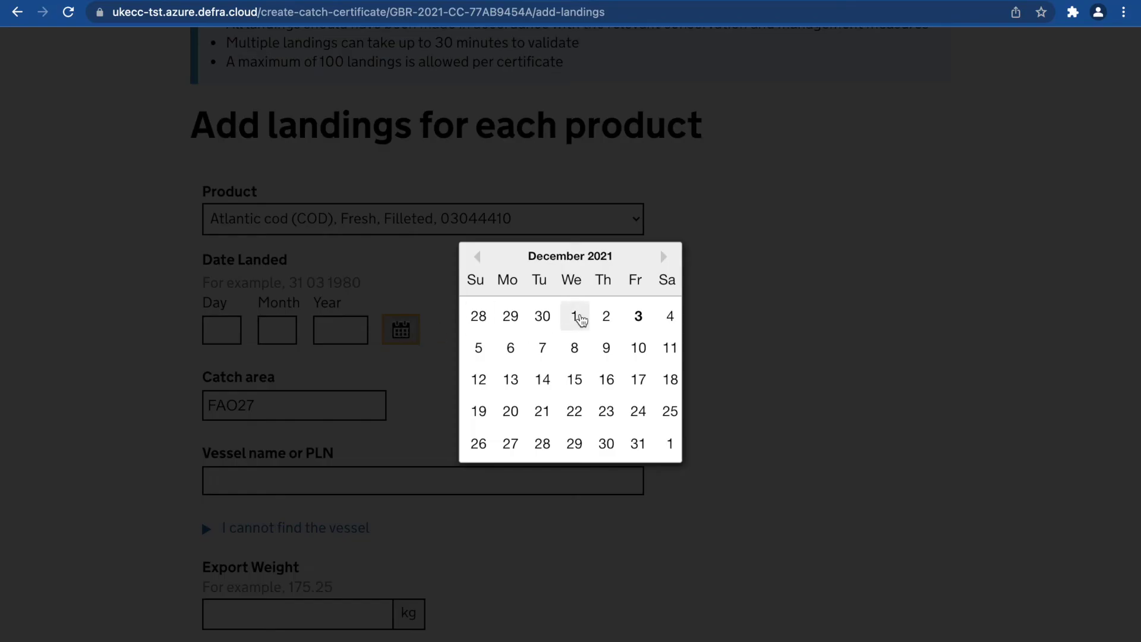
{"action": "left_click", "coordinate": [576, 317]}
{"action": "left_click", "coordinate": [374, 473]}
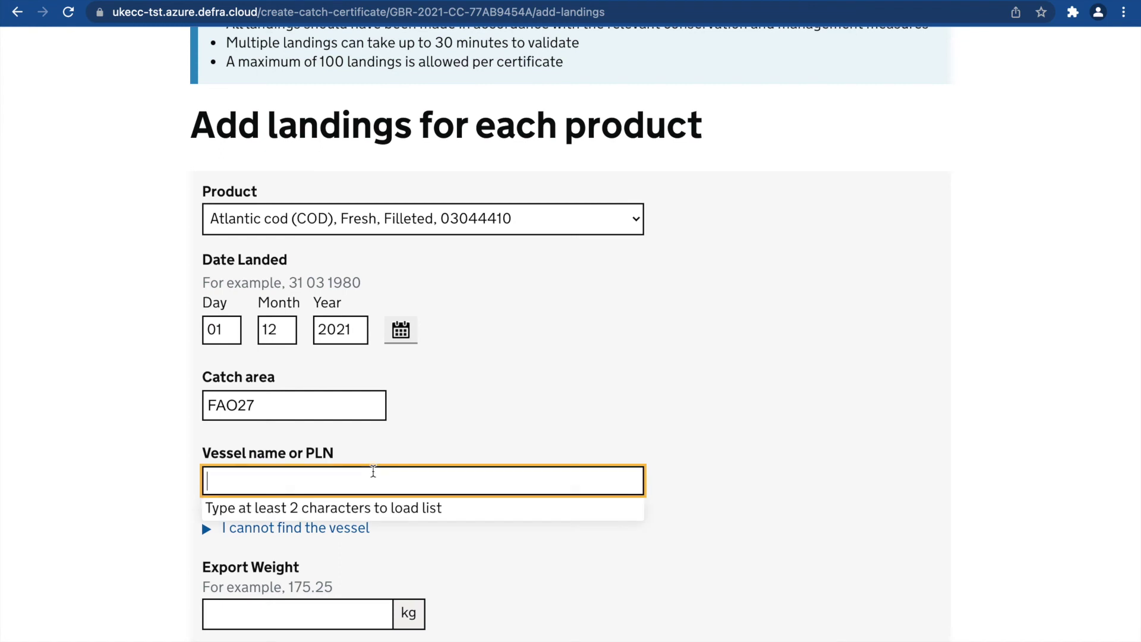
{"action": "type", "text": "ge"}
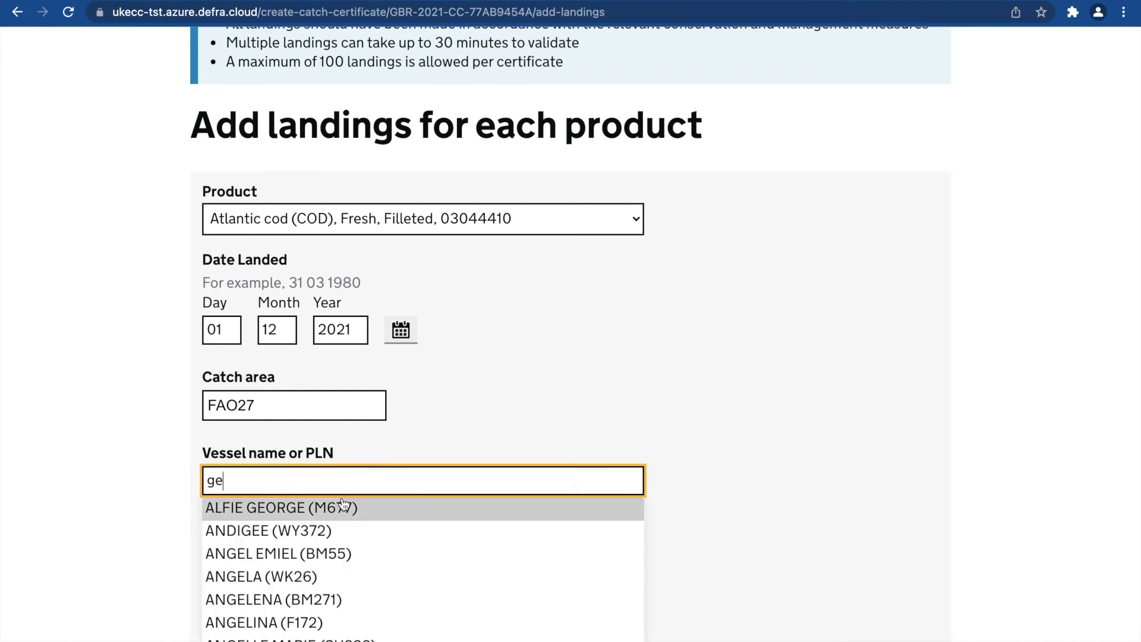
{"action": "left_click", "coordinate": [342, 506]}
{"action": "left_click", "coordinate": [322, 618]}
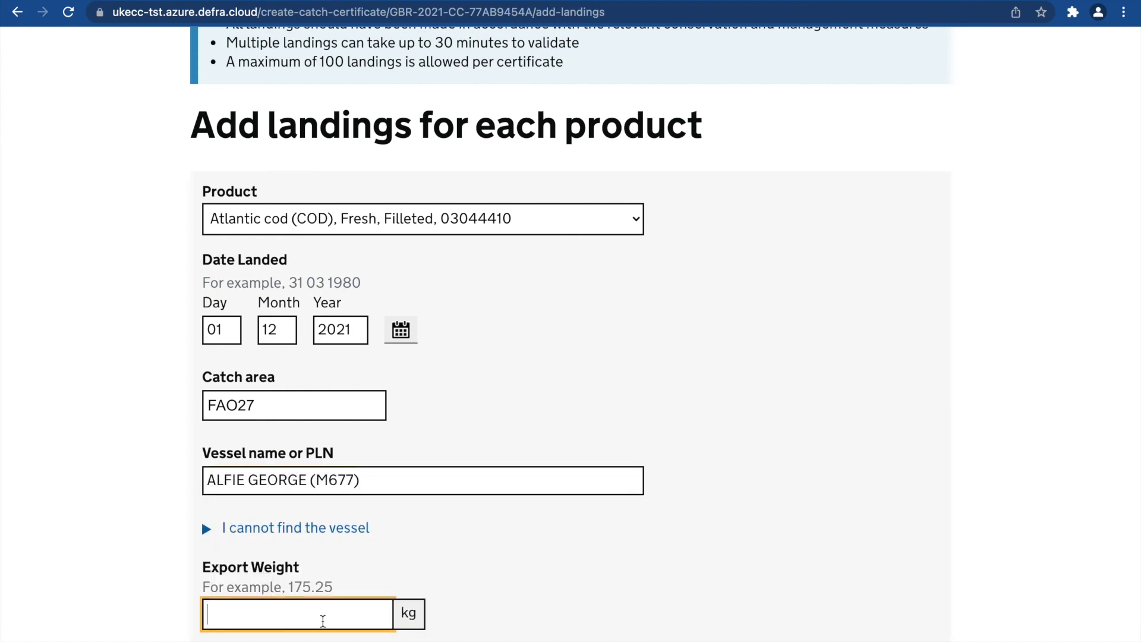
{"action": "type", "text": "764"}
{"action": "scroll", "coordinate": [571, 333], "scroll_direction": "down", "scroll_amount": 2}
{"action": "left_click", "coordinate": [363, 572]}
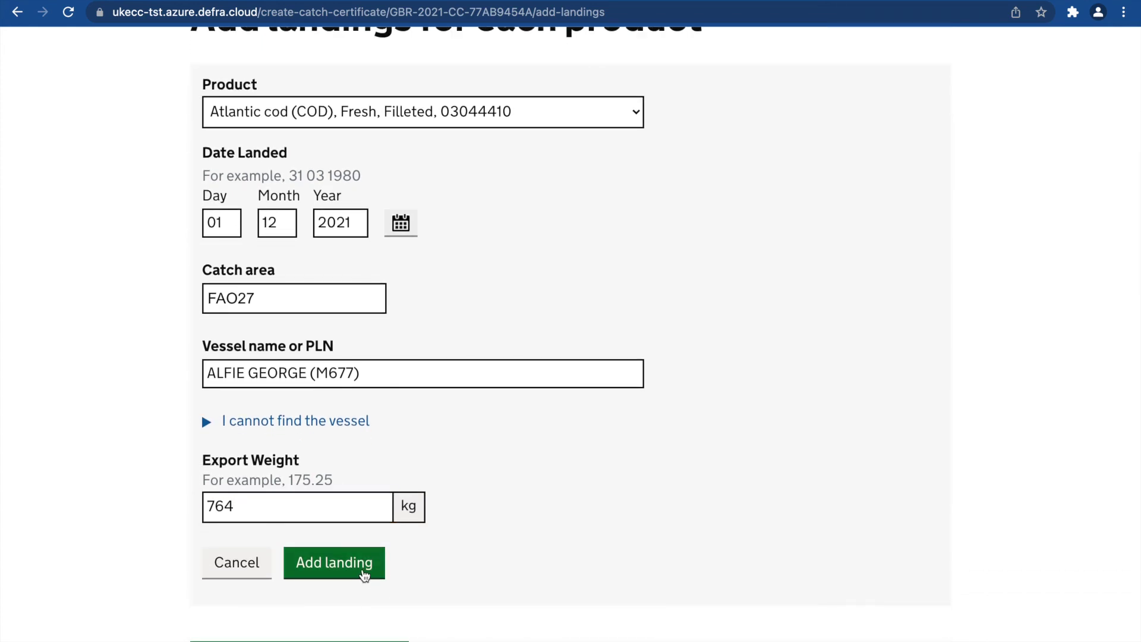
{"action": "scroll", "coordinate": [546, 592], "scroll_direction": "down", "scroll_amount": 10}
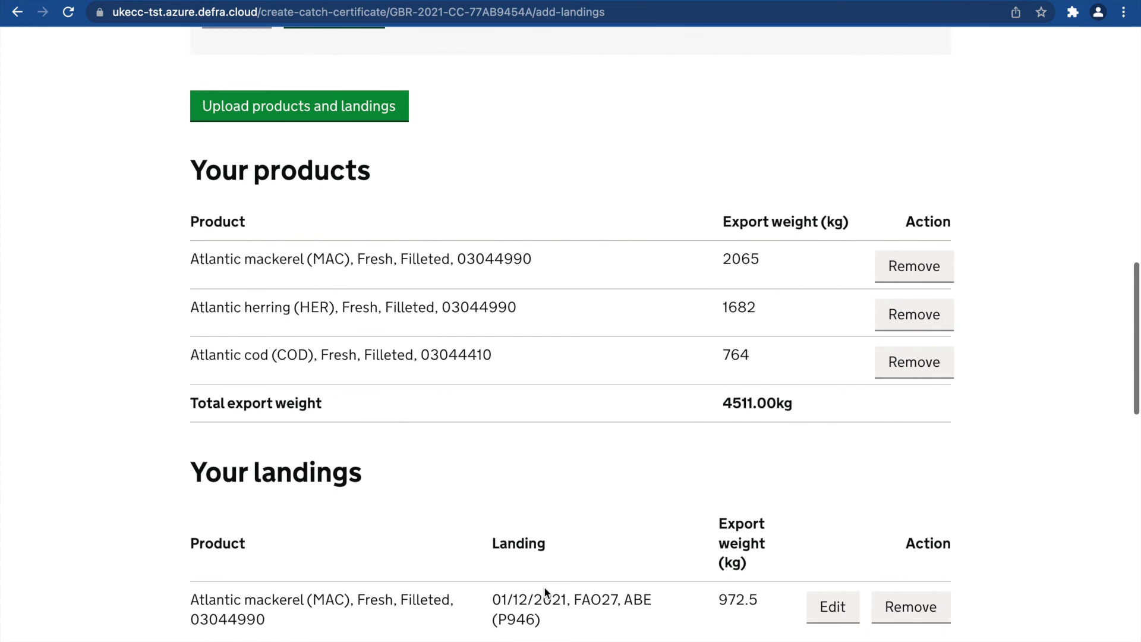
- Review the list of ten landings and save them
{"action": "scroll", "coordinate": [546, 591], "scroll_direction": "down", "scroll_amount": 12}
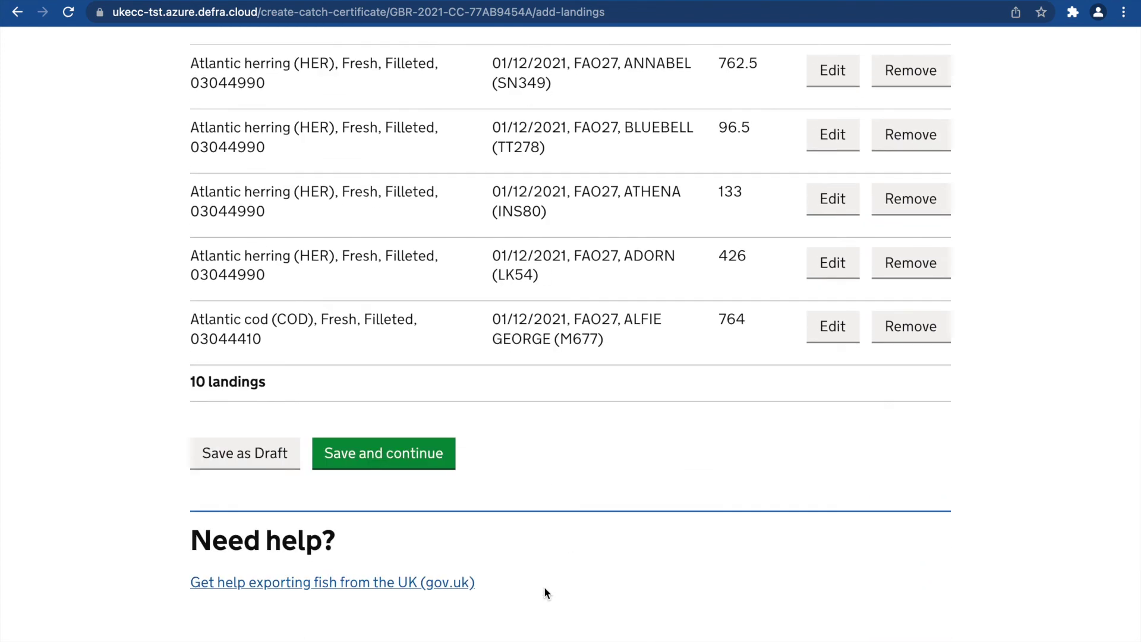
{"action": "scroll", "coordinate": [545, 591], "scroll_direction": "up", "scroll_amount": 9}
{"action": "scroll", "coordinate": [544, 586], "scroll_direction": "up", "scroll_amount": 6}
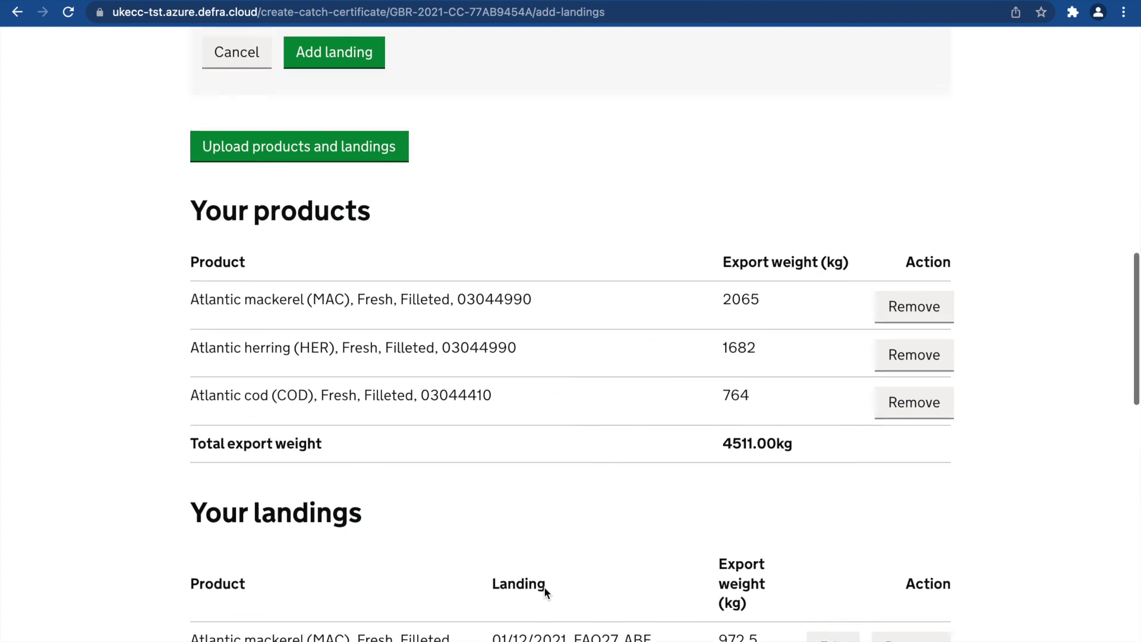
{"action": "scroll", "coordinate": [545, 591], "scroll_direction": "up", "scroll_amount": 2}
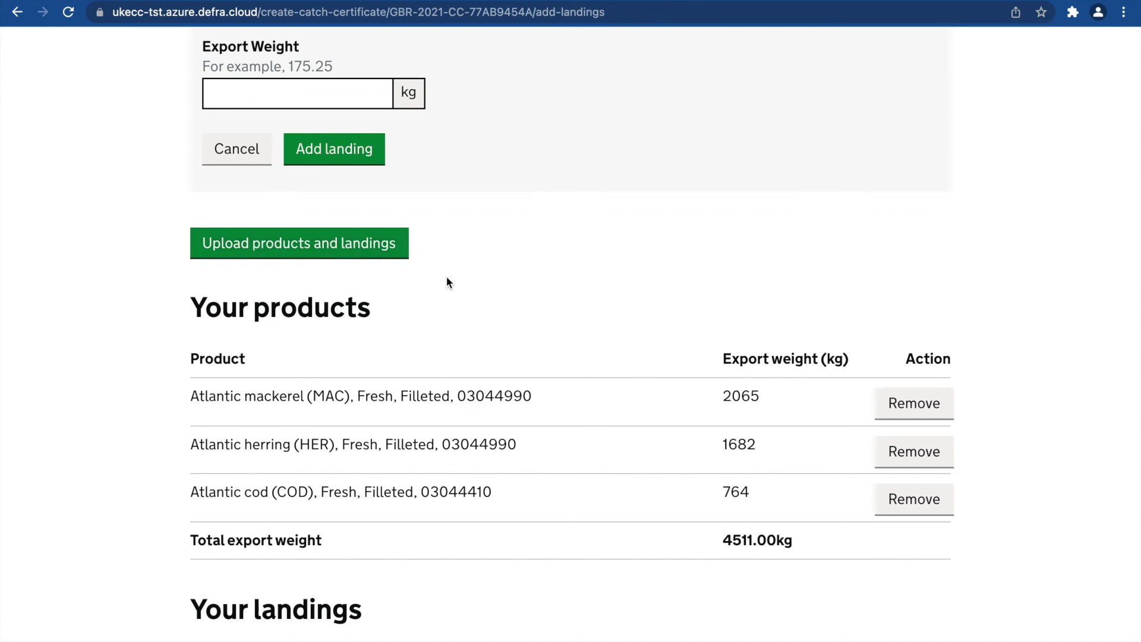
{"action": "scroll", "coordinate": [449, 283], "scroll_direction": "down", "scroll_amount": 15}
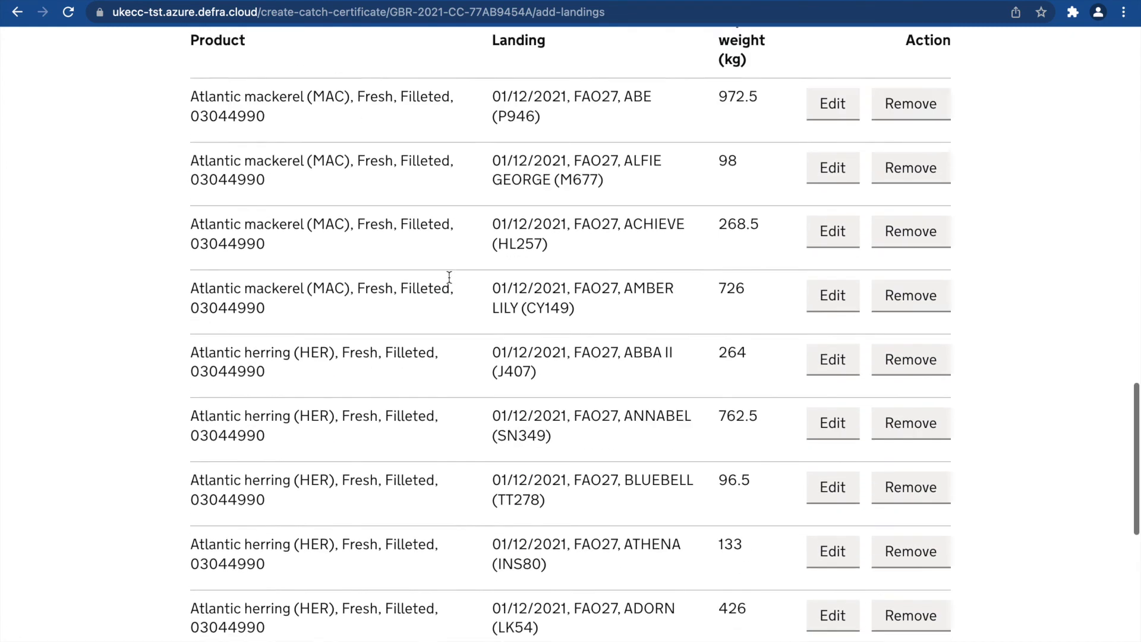
{"action": "scroll", "coordinate": [449, 277], "scroll_direction": "down", "scroll_amount": 1}
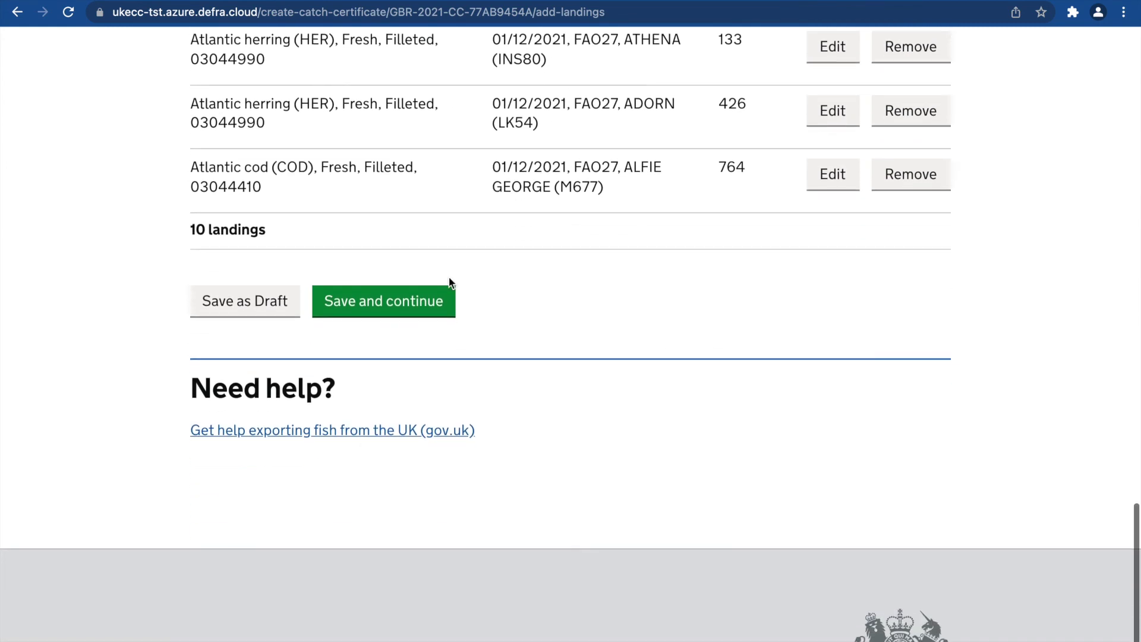
{"action": "left_click", "coordinate": [423, 302]}
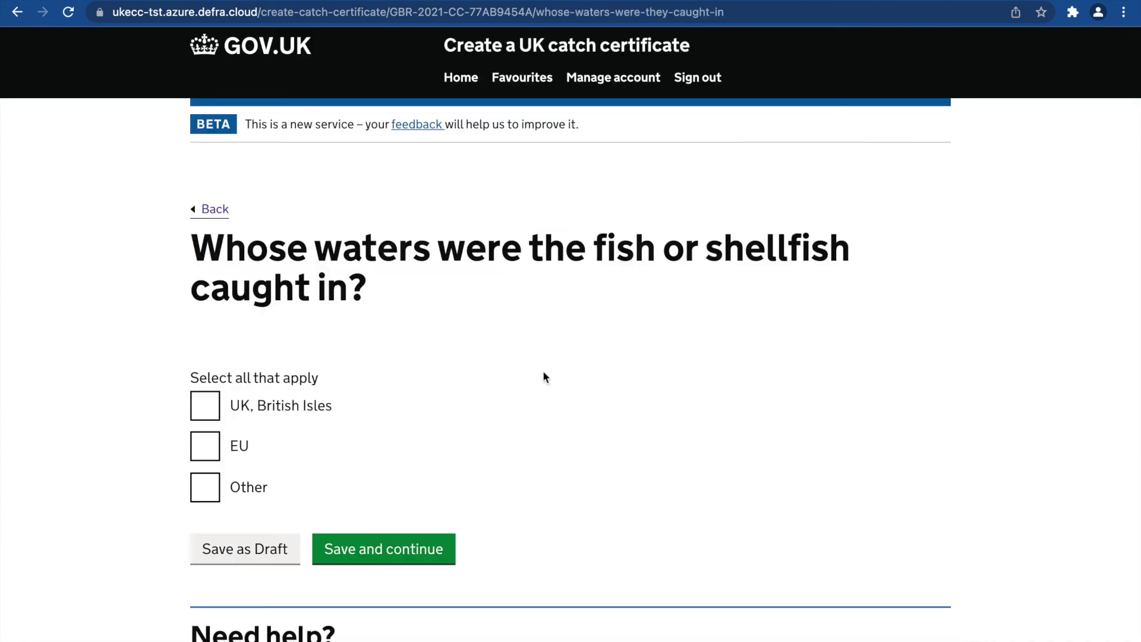
- Select UK, British Isles as the waters the catch was taken from and save
{"action": "scroll", "coordinate": [545, 379], "scroll_direction": "down", "scroll_amount": 2}
{"action": "left_click", "coordinate": [205, 336]}
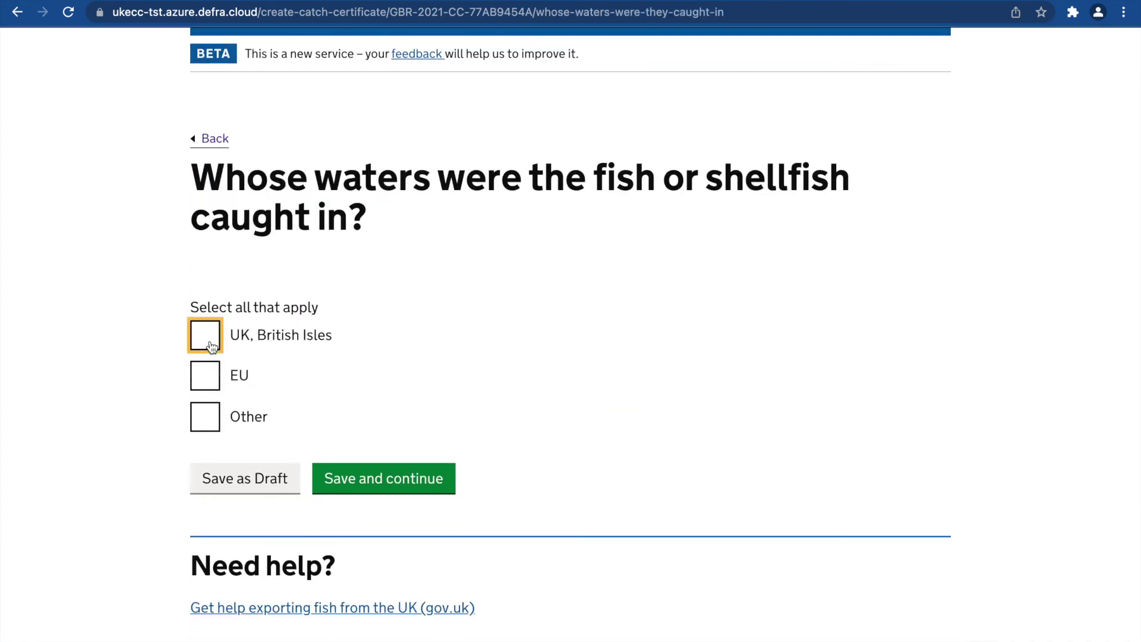
{"action": "left_click", "coordinate": [347, 483]}
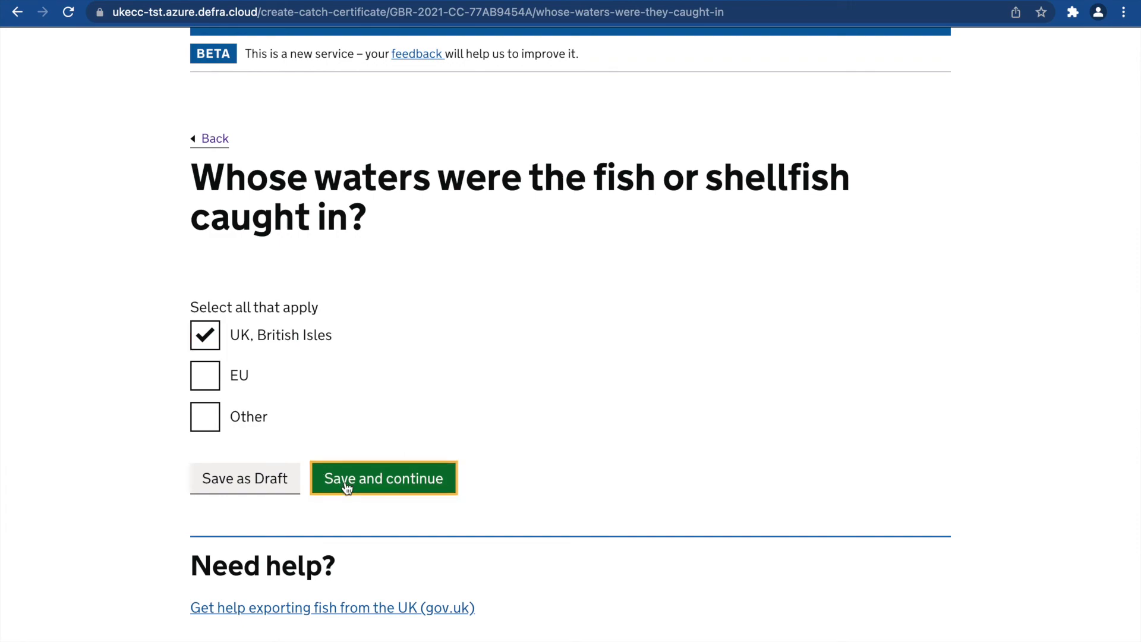